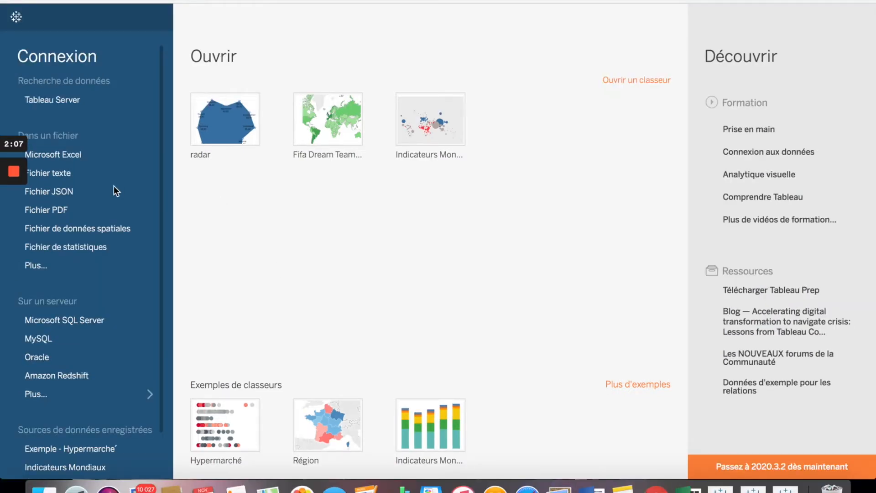
- Connect to the text file fifa18_clean.csv, searching for FIFA to find it
{"action": "left_click", "coordinate": [62, 175]}
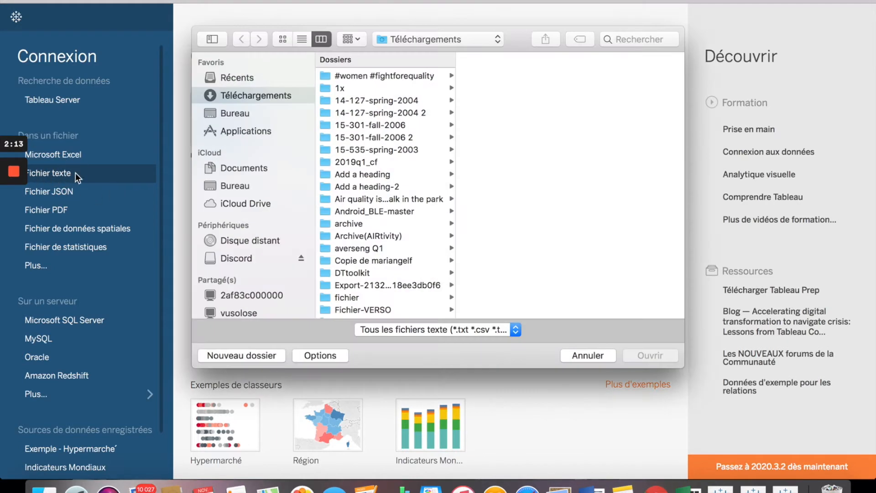
{"action": "left_click", "coordinate": [643, 40]}
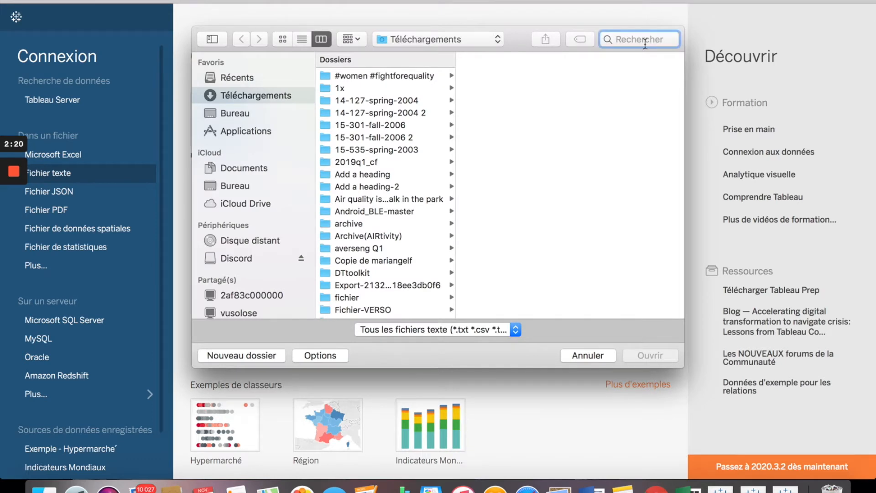
{"action": "type", "text": "FIFA"}
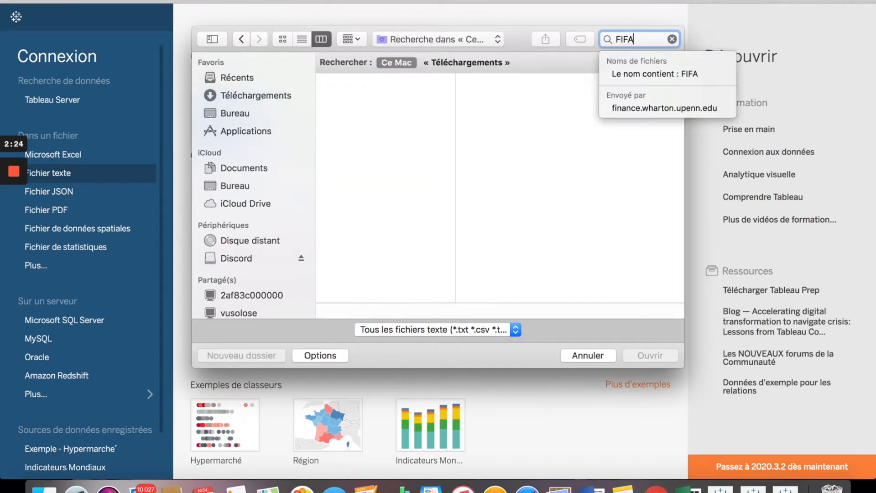
{"action": "left_click", "coordinate": [394, 96]}
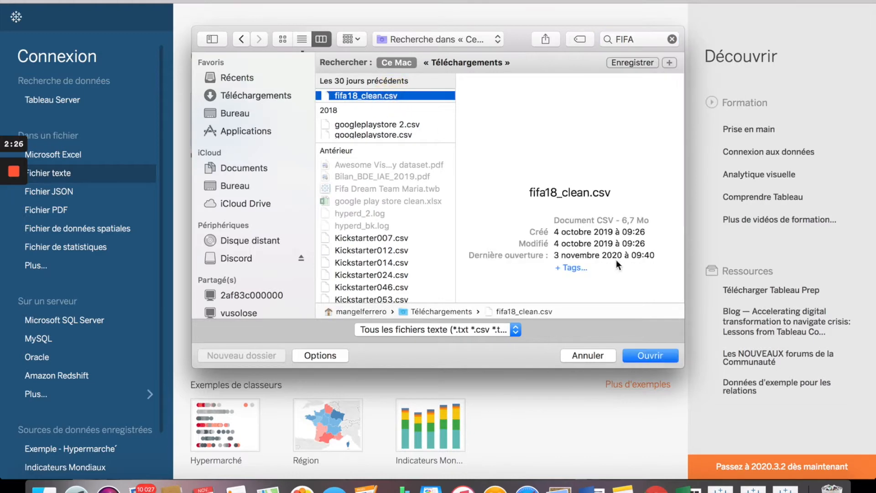
{"action": "left_click", "coordinate": [651, 355]}
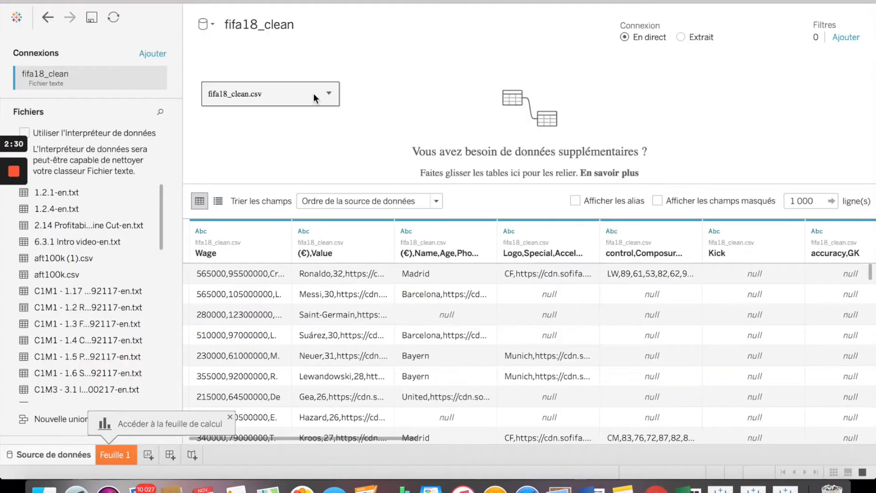
- Set the field separator of the fifa18_clean.csv table to Virgule in its text file properties
{"action": "left_click", "coordinate": [329, 94]}
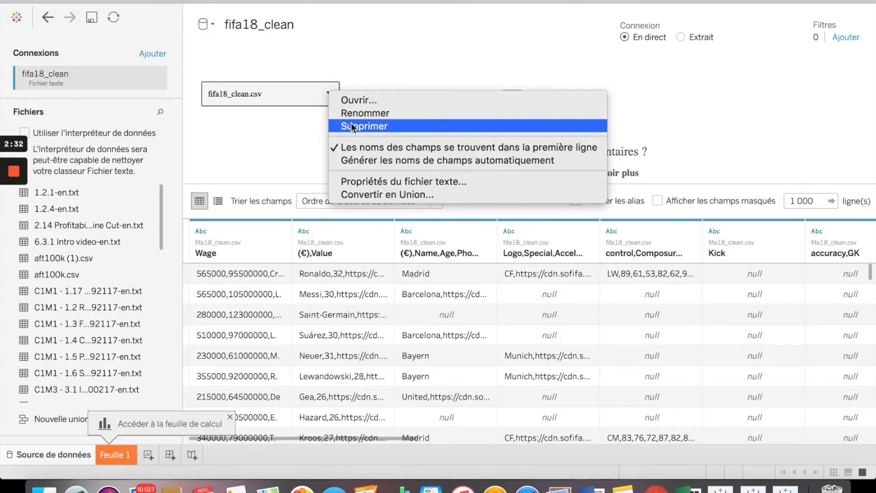
{"action": "left_click", "coordinate": [438, 181]}
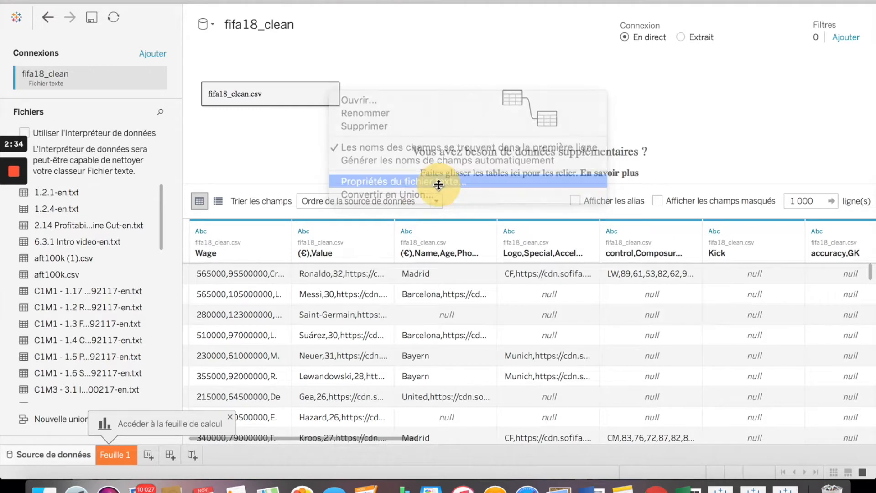
{"action": "left_click", "coordinate": [456, 226]}
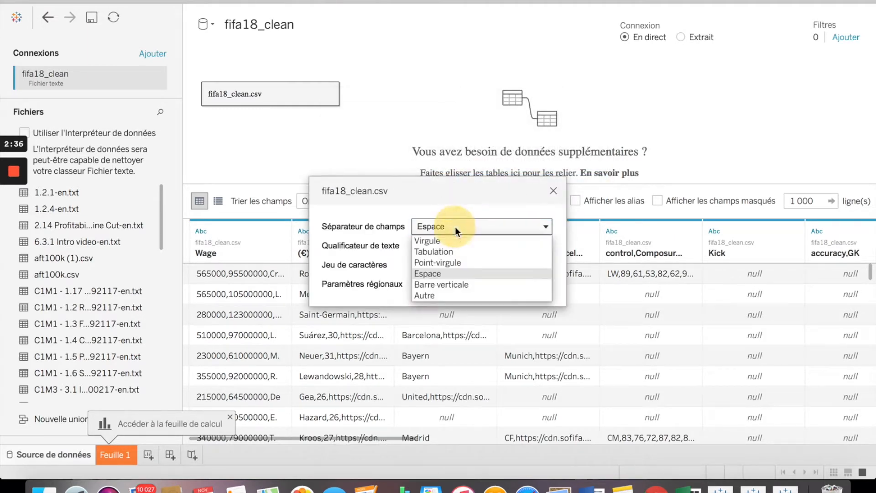
{"action": "left_click", "coordinate": [478, 243]}
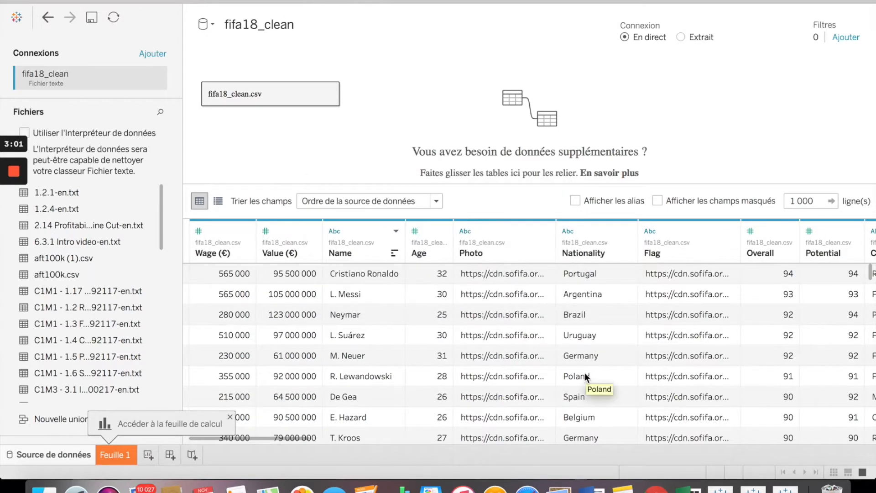
- Look over the imported player columns and view the Radar sheet in the open radar workbook as a reference
{"action": "scroll", "coordinate": [585, 373], "scroll_direction": "right", "scroll_amount": 5}
{"action": "scroll", "coordinate": [584, 372], "scroll_direction": "down", "scroll_amount": 1}
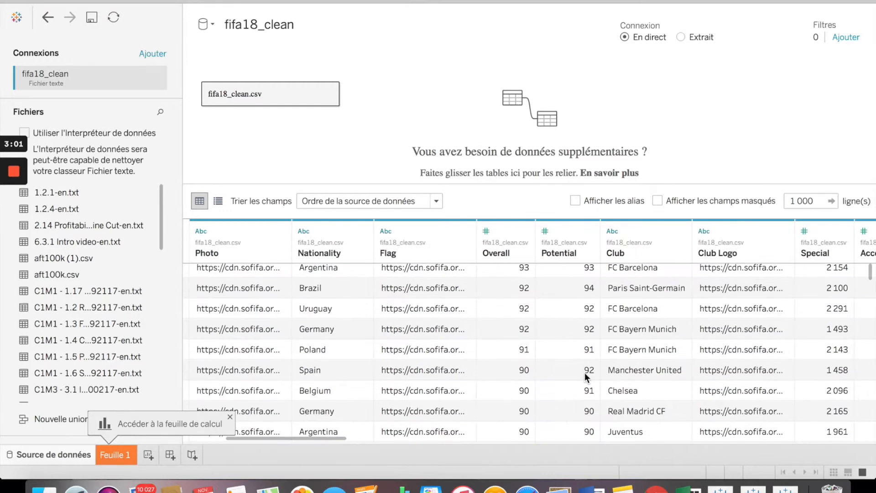
{"action": "scroll", "coordinate": [584, 373], "scroll_direction": "right", "scroll_amount": 15}
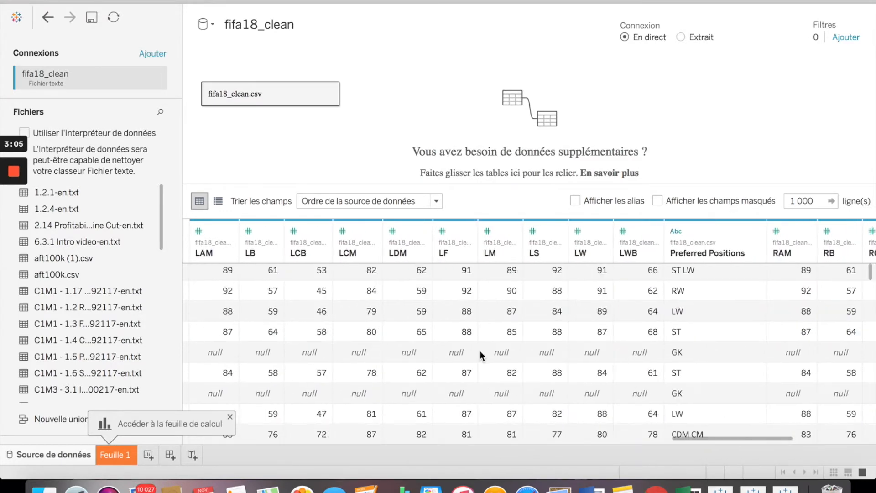
{"action": "scroll", "coordinate": [525, 277], "scroll_direction": "left", "scroll_amount": 5}
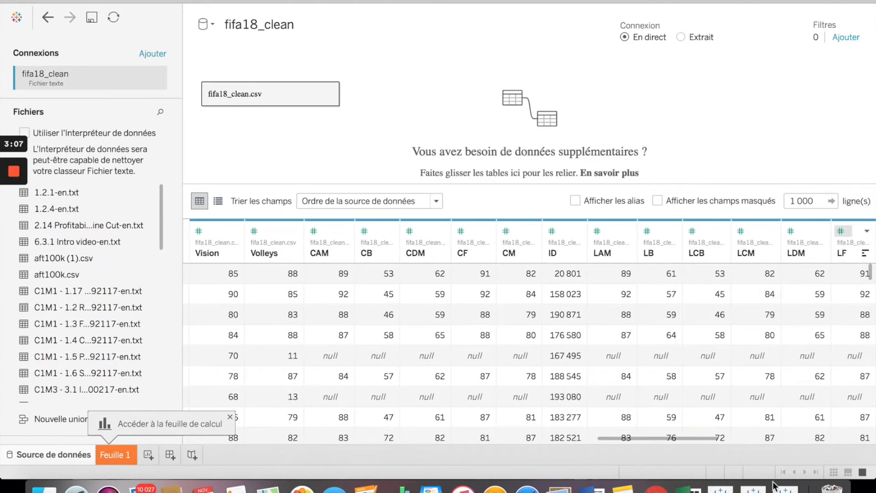
{"action": "left_click", "coordinate": [754, 487]}
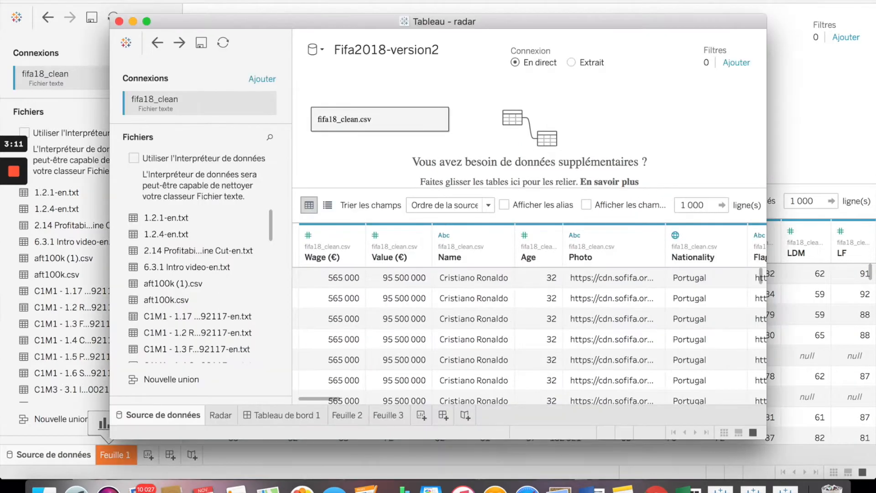
{"action": "left_click", "coordinate": [220, 417]}
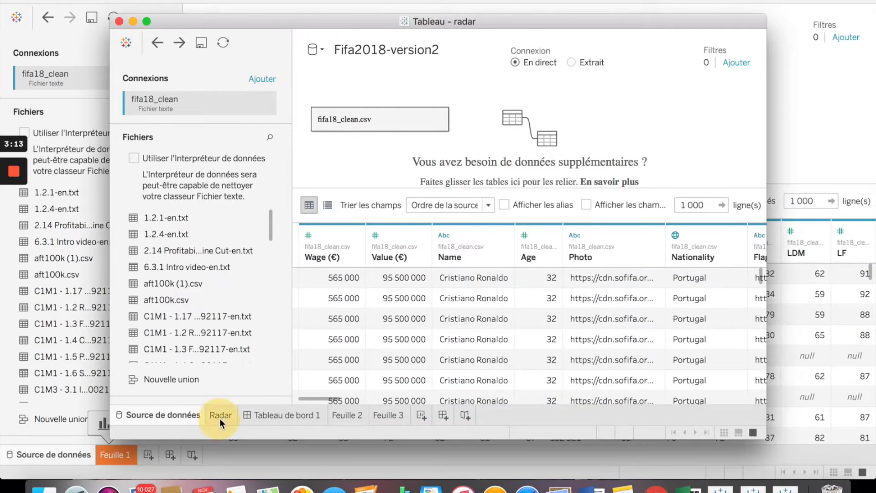
{"action": "left_click", "coordinate": [147, 21]}
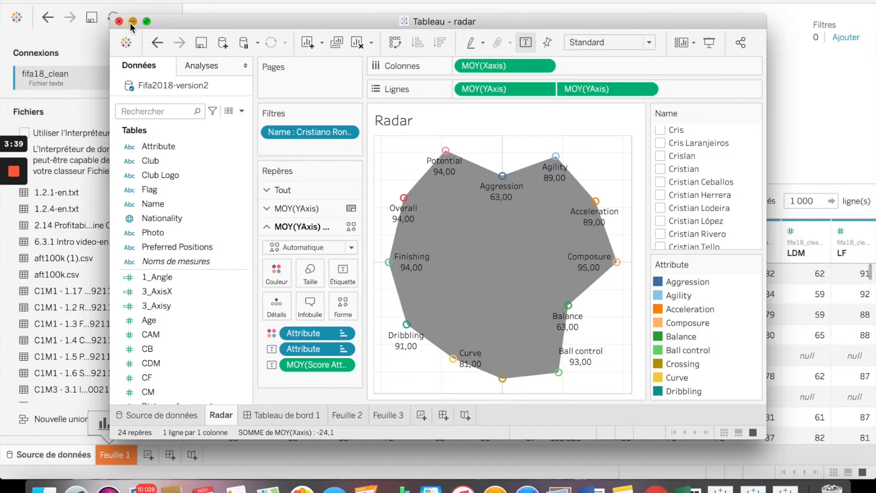
{"action": "left_click", "coordinate": [131, 22]}
- Examine the fifa18_clean.csv preview, comparing the player description columns with skill scores such as Acceleration, Aggression and Agility
{"action": "scroll", "coordinate": [494, 332], "scroll_direction": "left", "scroll_amount": 15}
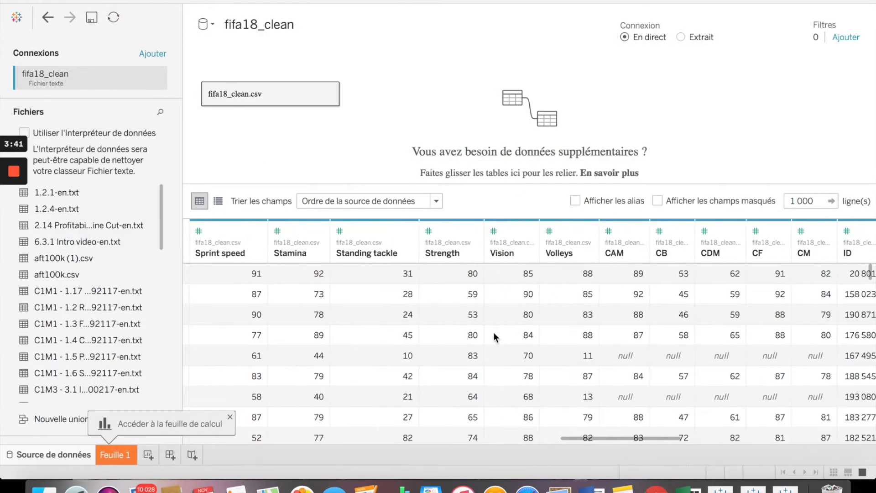
{"action": "scroll", "coordinate": [545, 320], "scroll_direction": "up", "scroll_amount": 2}
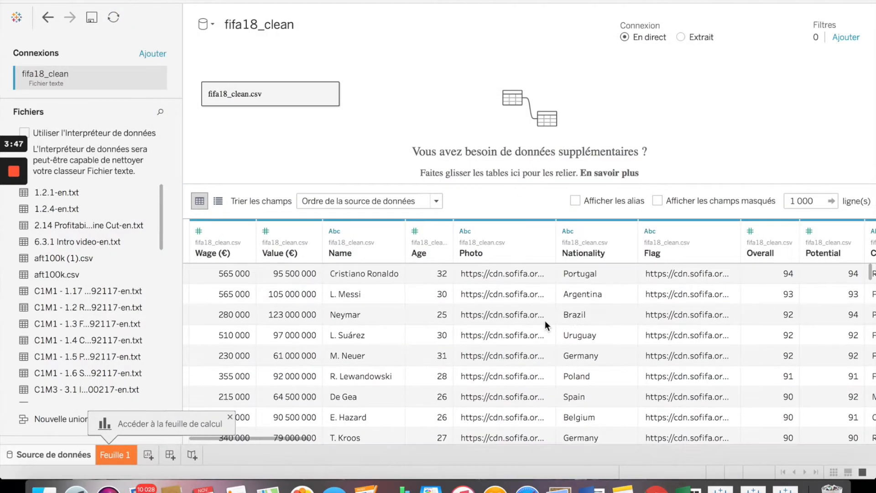
{"action": "scroll", "coordinate": [707, 317], "scroll_direction": "right", "scroll_amount": 15}
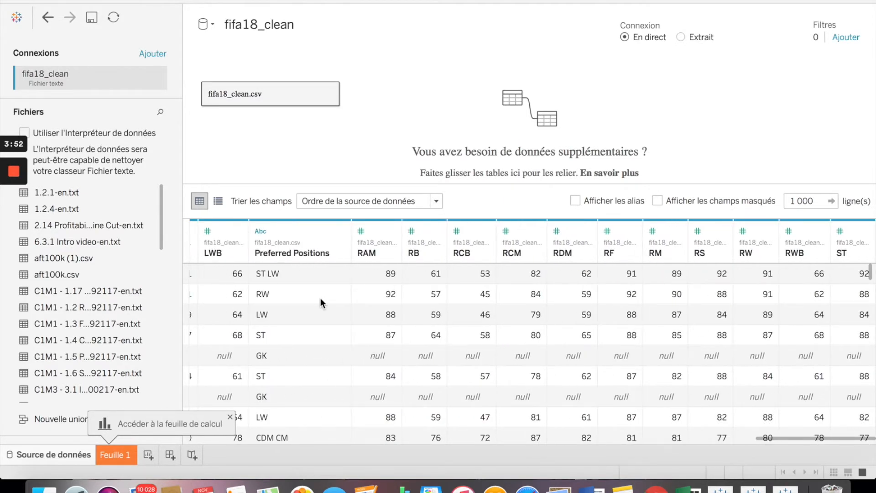
{"action": "scroll", "coordinate": [320, 297], "scroll_direction": "left", "scroll_amount": 15}
{"action": "scroll", "coordinate": [321, 298], "scroll_direction": "down", "scroll_amount": 1}
{"action": "scroll", "coordinate": [321, 298], "scroll_direction": "left", "scroll_amount": 10}
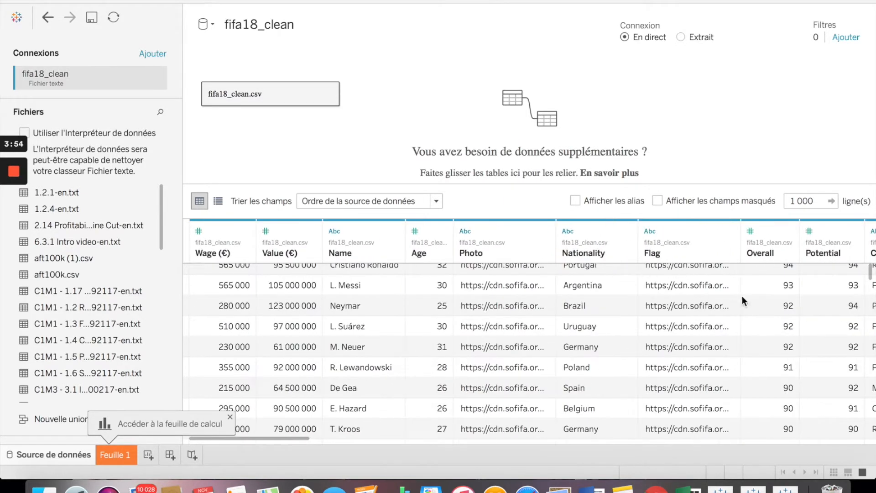
{"action": "scroll", "coordinate": [777, 286], "scroll_direction": "right", "scroll_amount": 15}
{"action": "scroll", "coordinate": [776, 285], "scroll_direction": "up", "scroll_amount": 1}
{"action": "scroll", "coordinate": [782, 273], "scroll_direction": "right", "scroll_amount": 2}
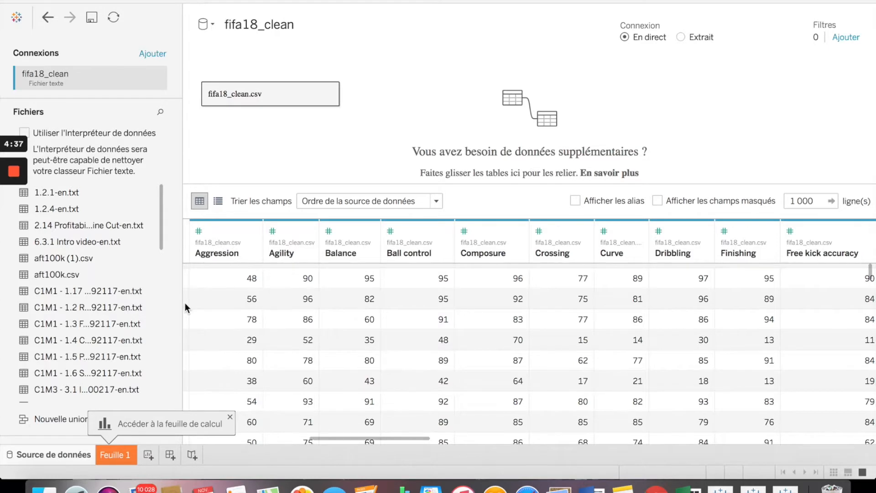
{"action": "scroll", "coordinate": [185, 303], "scroll_direction": "left", "scroll_amount": 2}
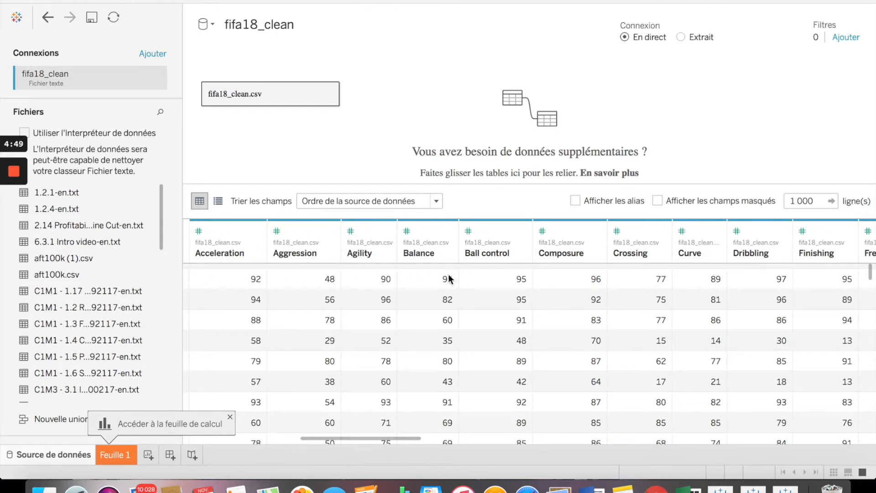
{"action": "scroll", "coordinate": [250, 313], "scroll_direction": "left", "scroll_amount": 10}
{"action": "scroll", "coordinate": [249, 312], "scroll_direction": "up", "scroll_amount": 2}
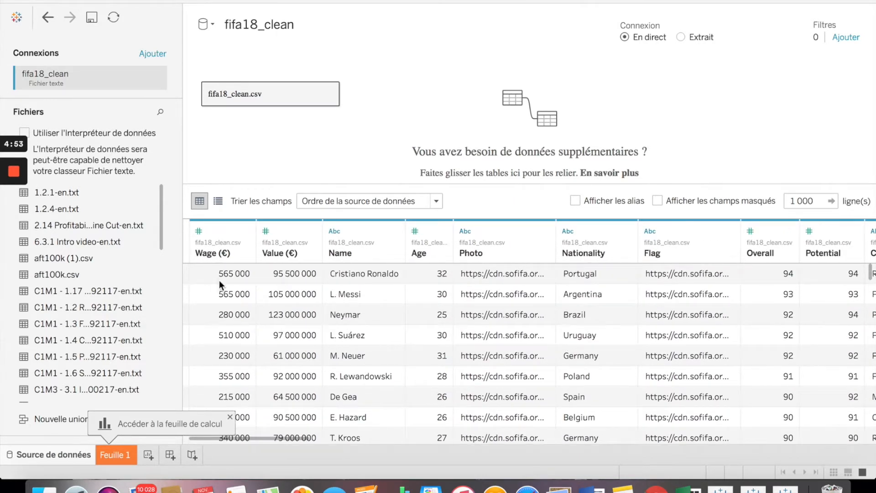
- Examine the remaining score columns, from the goalkeeper and shooting skills to the position ratings such as CAM and CB
{"action": "scroll", "coordinate": [787, 277], "scroll_direction": "right", "scroll_amount": 10}
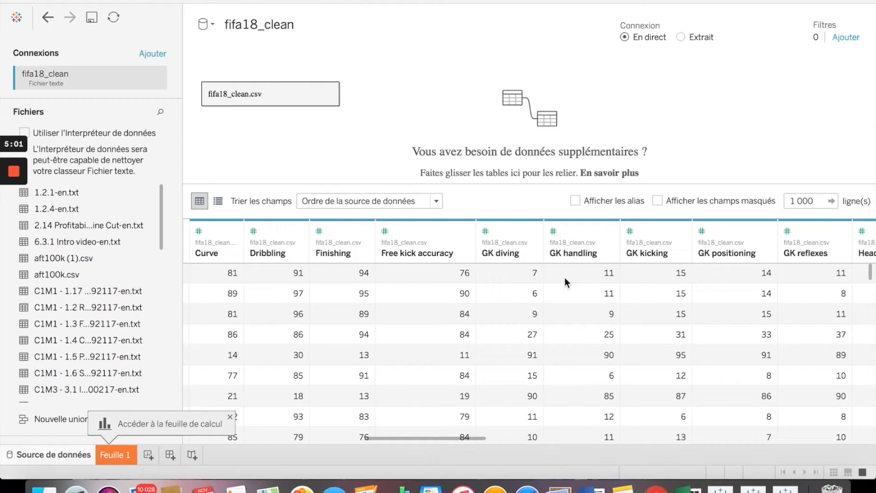
{"action": "scroll", "coordinate": [543, 282], "scroll_direction": "right", "scroll_amount": 10}
{"action": "scroll", "coordinate": [544, 281], "scroll_direction": "right", "scroll_amount": 2}
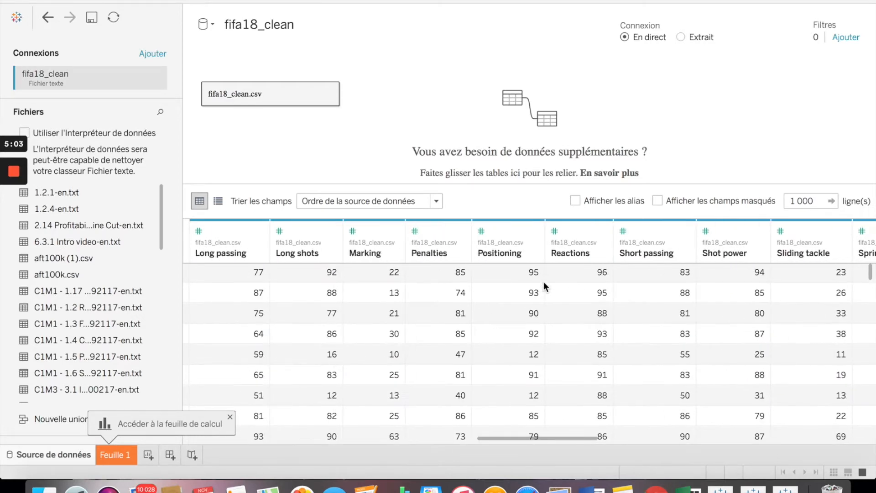
{"action": "scroll", "coordinate": [544, 281], "scroll_direction": "right", "scroll_amount": 10}
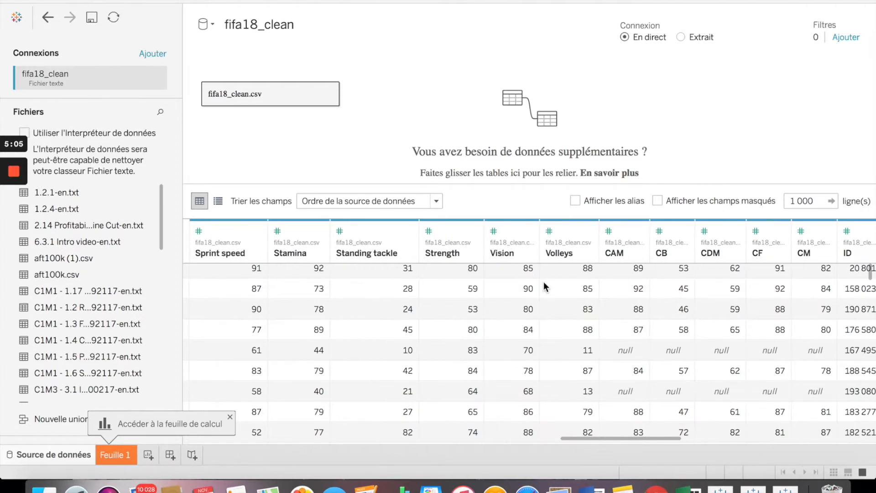
{"action": "scroll", "coordinate": [512, 266], "scroll_direction": "left", "scroll_amount": 1}
{"action": "scroll", "coordinate": [512, 268], "scroll_direction": "right", "scroll_amount": 1}
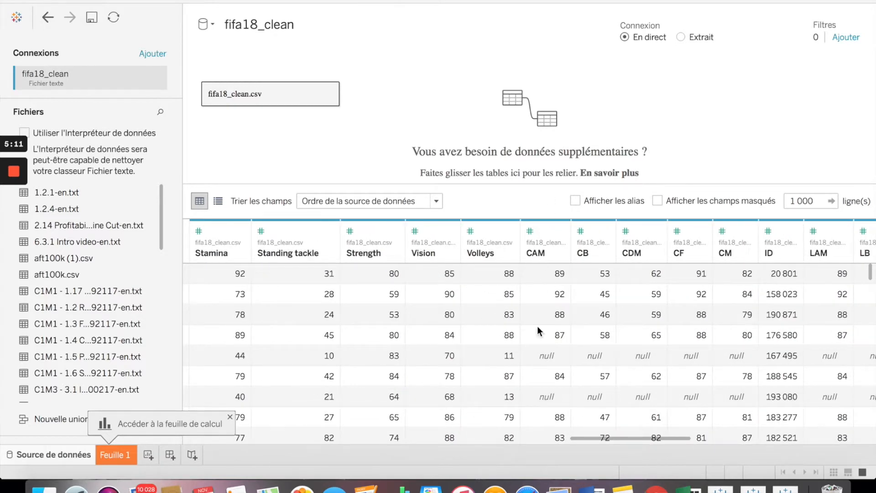
{"action": "scroll", "coordinate": [544, 336], "scroll_direction": "left", "scroll_amount": 9}
{"action": "scroll", "coordinate": [468, 284], "scroll_direction": "left", "scroll_amount": 15}
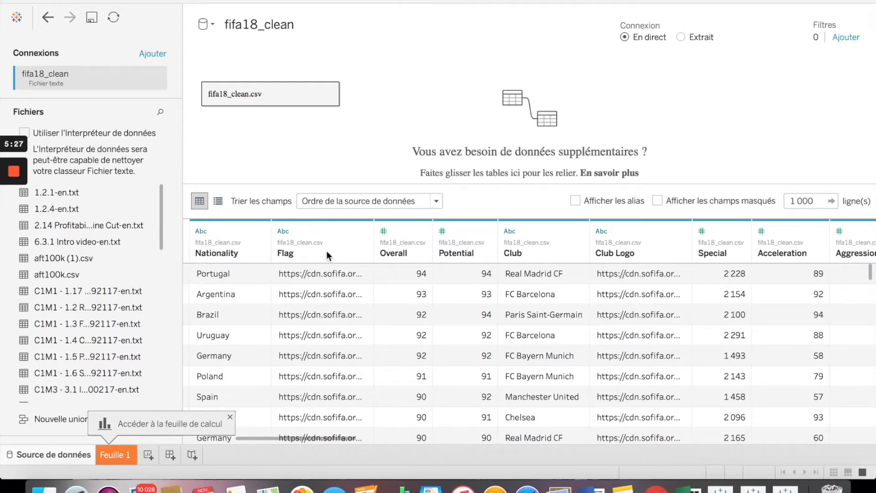
- In the field list of fifa18_clean.csv, pivot (Permuter) the skill fields from Acceleration through Finishing into name and value columns
{"action": "left_click", "coordinate": [215, 202]}
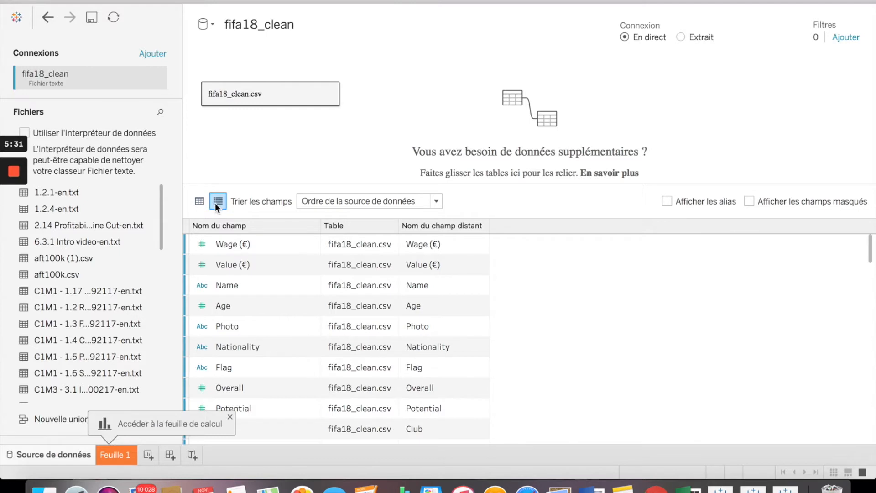
{"action": "scroll", "coordinate": [286, 337], "scroll_direction": "down", "scroll_amount": 5}
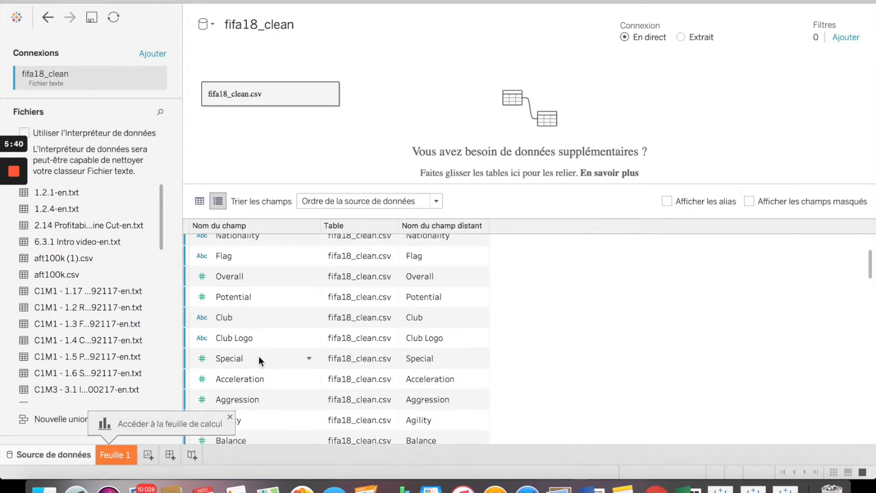
{"action": "scroll", "coordinate": [259, 356], "scroll_direction": "down", "scroll_amount": 4}
{"action": "left_click_drag", "start_coordinate": [278, 297], "coordinate": [293, 327]}
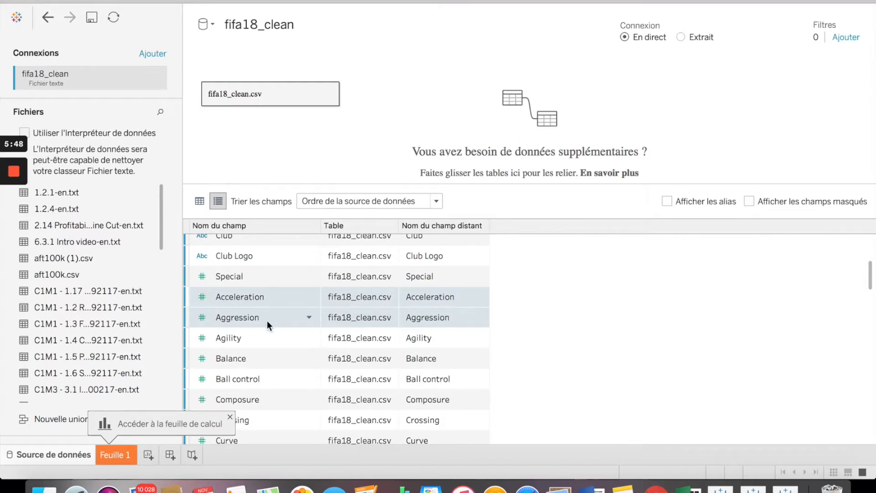
{"action": "left_click", "coordinate": [267, 338], "text": "shift"}
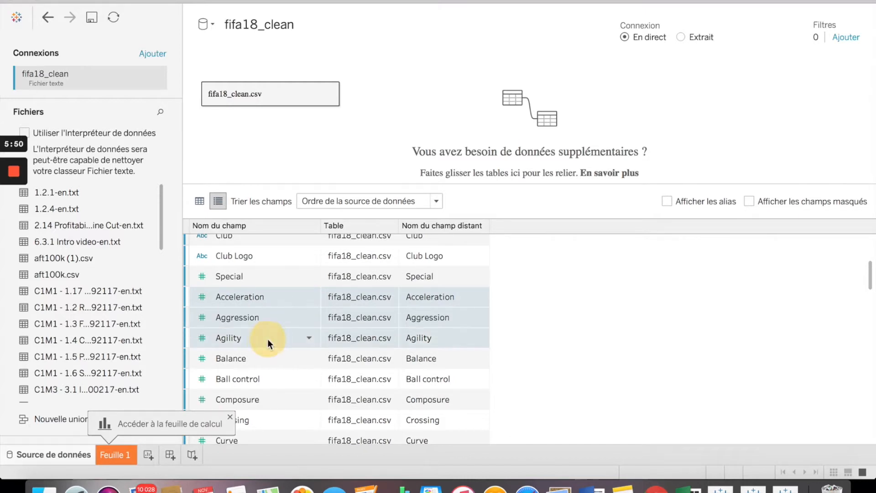
{"action": "left_click", "coordinate": [268, 364], "text": "shift"}
{"action": "left_click", "coordinate": [272, 382], "text": "shift"}
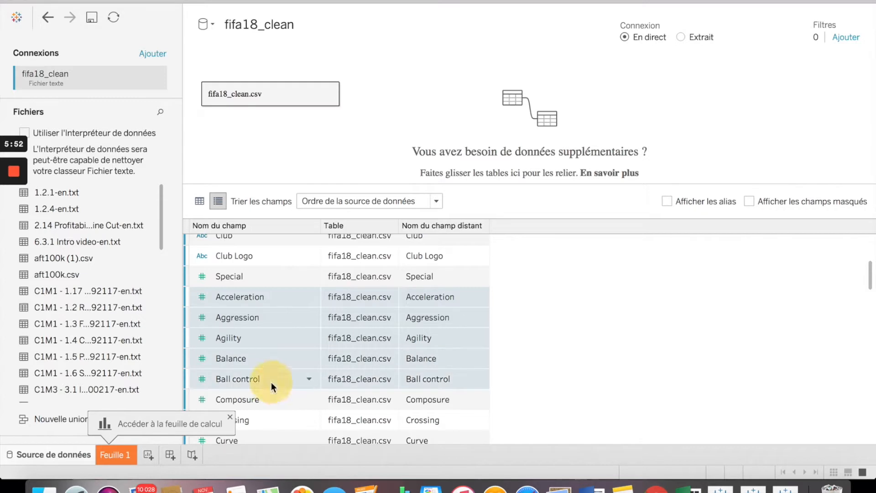
{"action": "left_click", "coordinate": [275, 403], "text": "shift"}
{"action": "scroll", "coordinate": [275, 403], "scroll_direction": "down", "scroll_amount": 3}
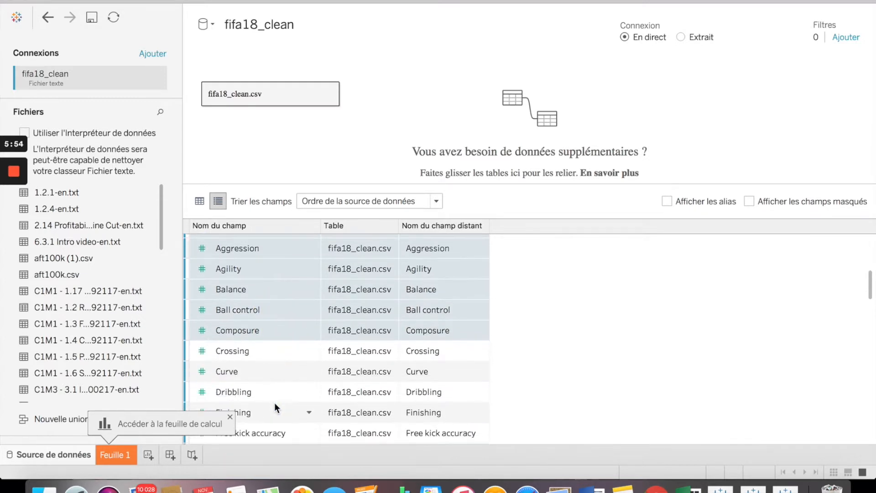
{"action": "left_click", "coordinate": [274, 352], "text": "shift"}
{"action": "left_click", "coordinate": [273, 377], "text": "shift"}
{"action": "left_click", "coordinate": [273, 394], "text": "shift"}
{"action": "scroll", "coordinate": [273, 393], "scroll_direction": "down", "scroll_amount": 3}
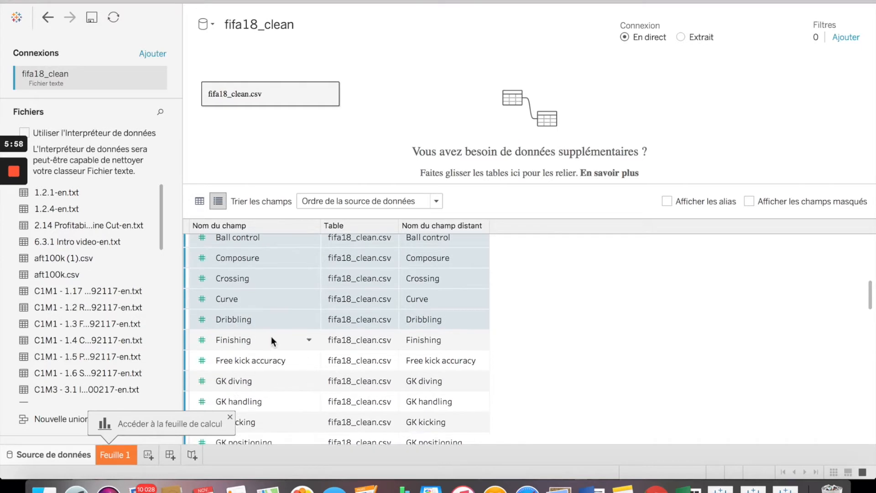
{"action": "left_click", "coordinate": [272, 338], "text": "shift"}
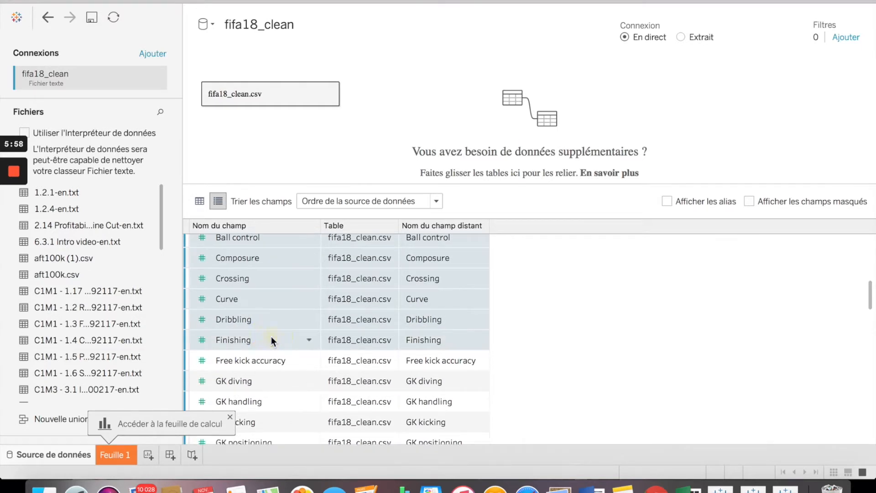
{"action": "right_click", "coordinate": [303, 276]}
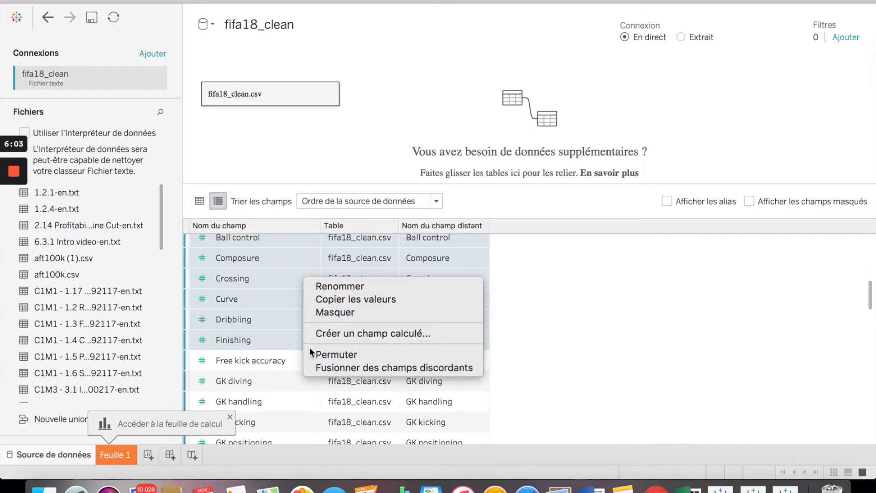
{"action": "left_click", "coordinate": [342, 357]}
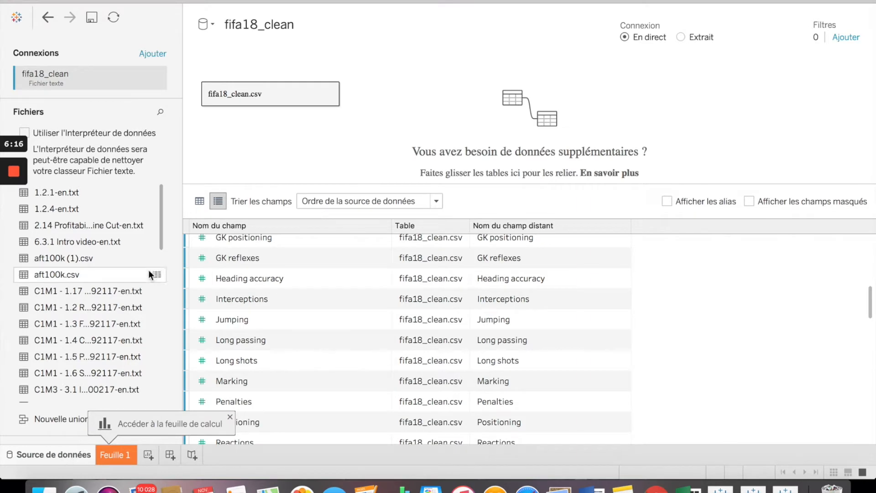
- Return to the data grid and examine the player columns and the pivoted field name and value columns
{"action": "left_click", "coordinate": [196, 200]}
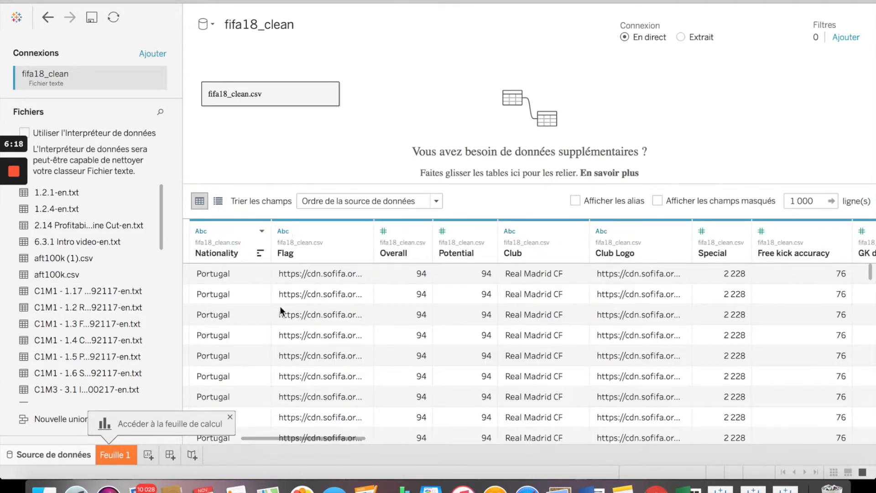
{"action": "scroll", "coordinate": [280, 306], "scroll_direction": "left", "scroll_amount": 5}
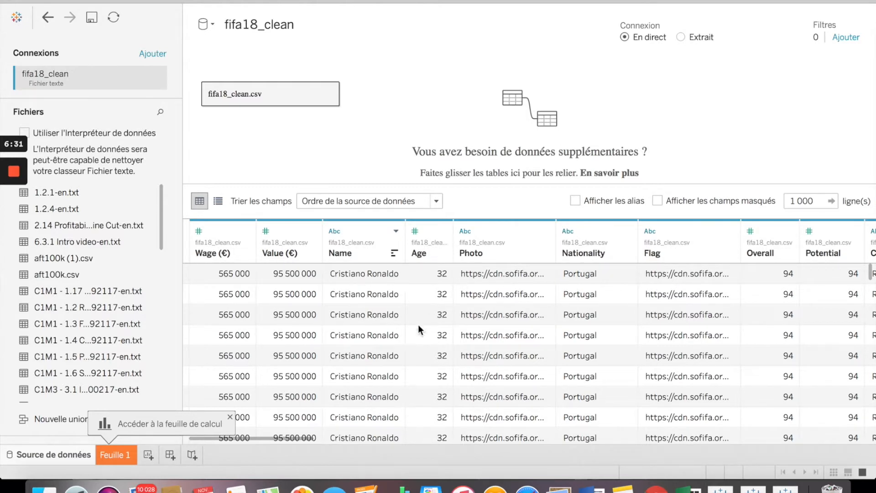
{"action": "scroll", "coordinate": [581, 302], "scroll_direction": "right", "scroll_amount": 10}
{"action": "scroll", "coordinate": [583, 305], "scroll_direction": "right", "scroll_amount": 10}
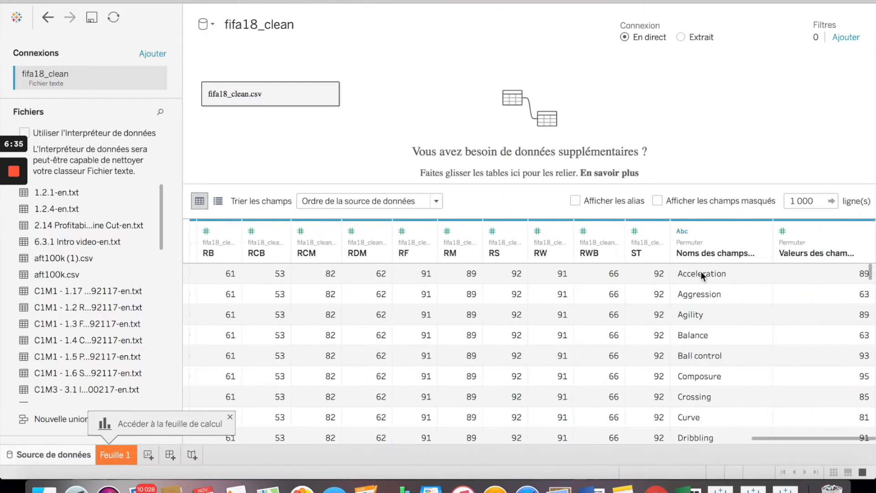
- Rename the pivoted field names column as Attributes
{"action": "left_click", "coordinate": [736, 255]}
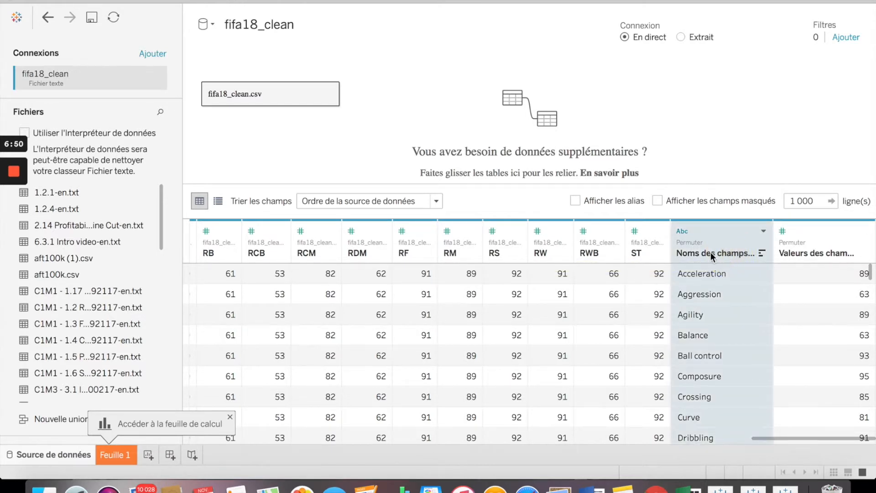
{"action": "double_click", "coordinate": [711, 252]}
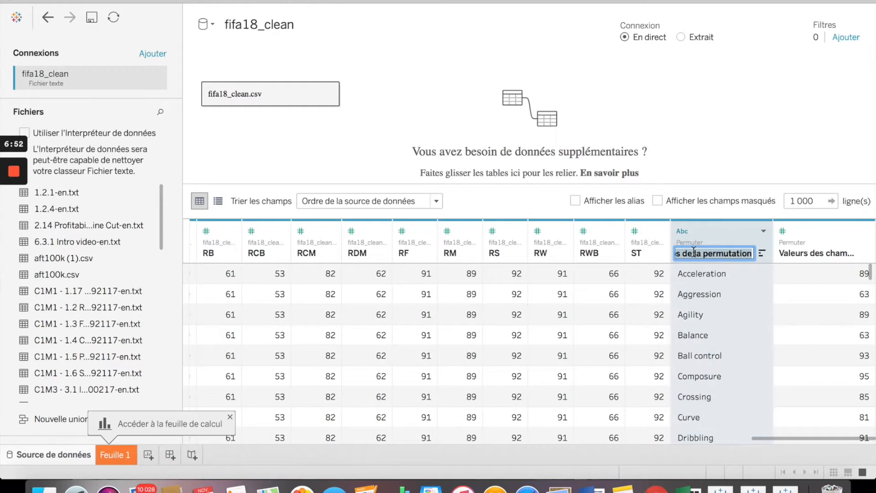
{"action": "type", "text": "aTTRIBUTE"}
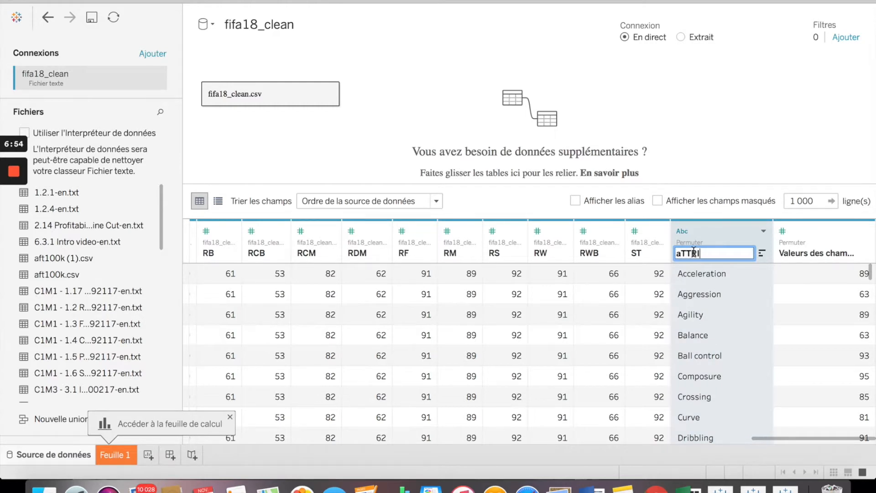
{"action": "type", "text": "Attributes"}
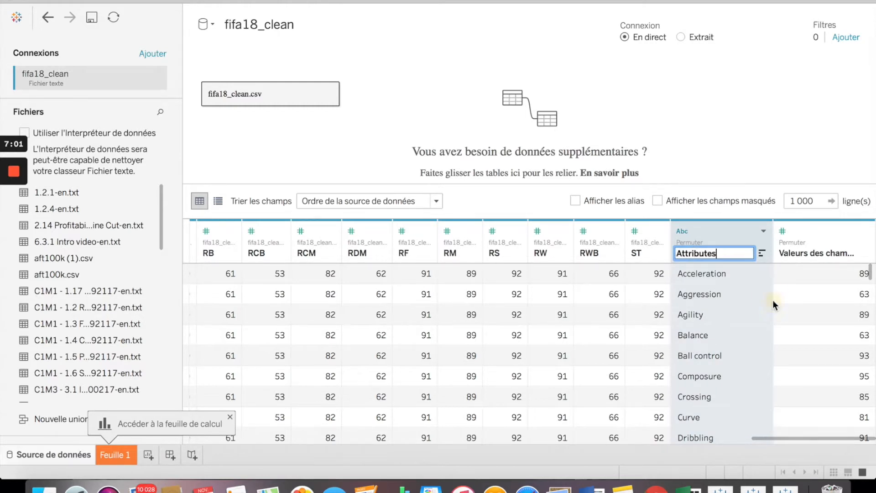
{"action": "key", "text": "Return"}
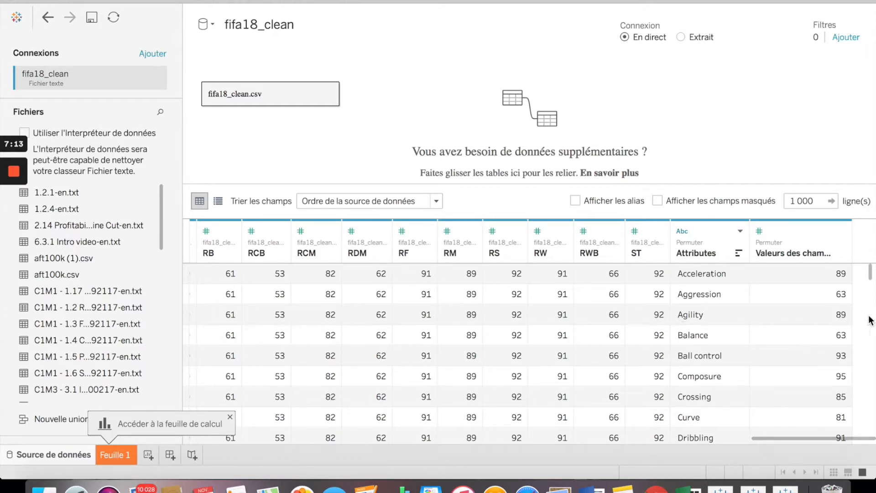
- Rename the pivoted field values column as Score Attribute
{"action": "left_click", "coordinate": [816, 260]}
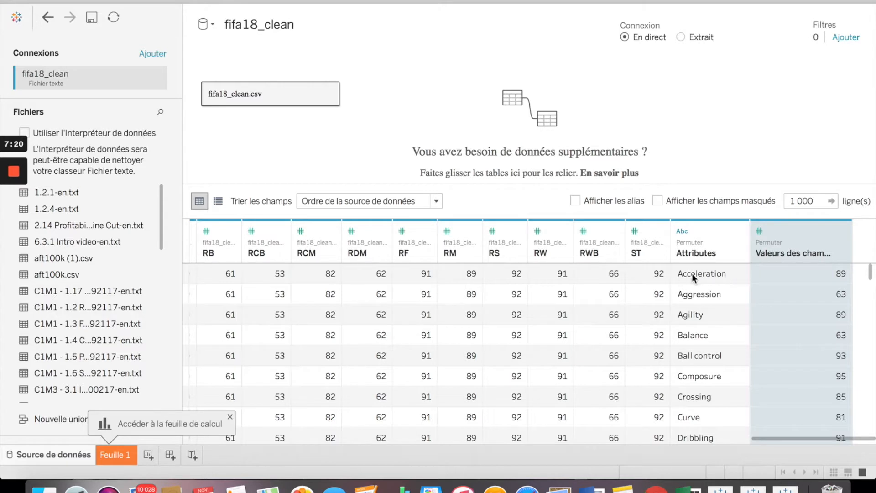
{"action": "right_click", "coordinate": [809, 255]}
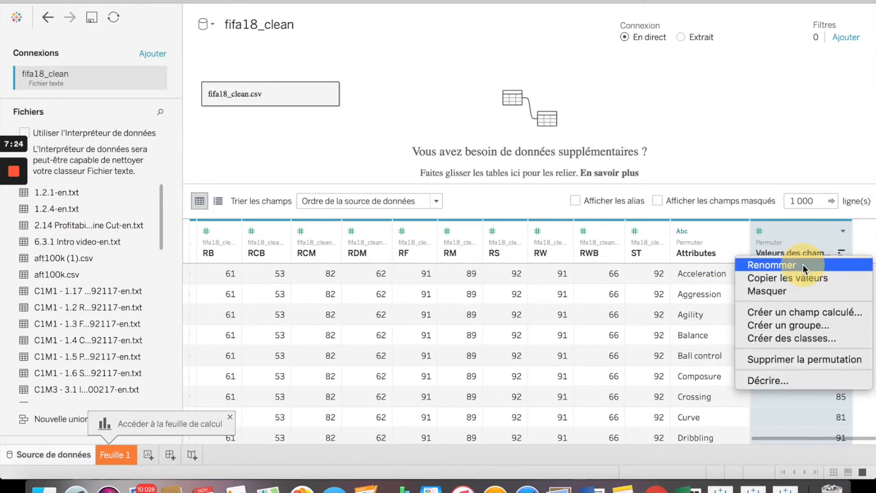
{"action": "left_click", "coordinate": [804, 264]}
{"action": "type", "text": "Score Attribute"}
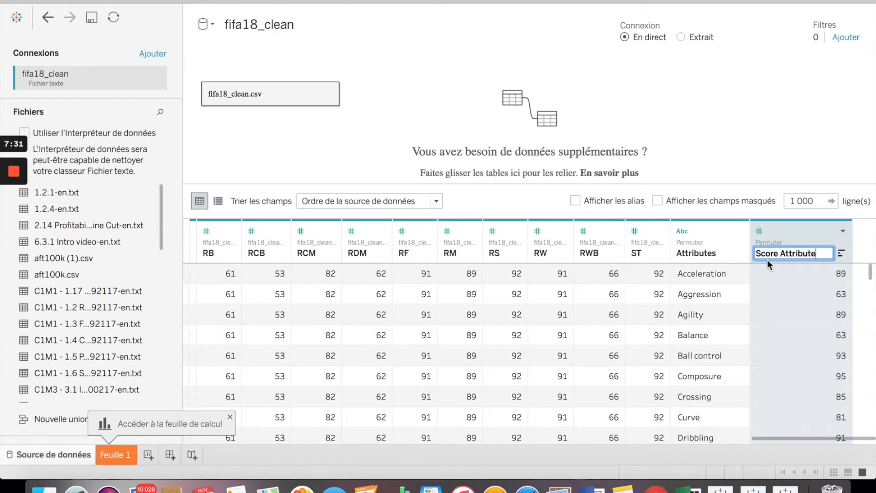
{"action": "key", "text": "Return"}
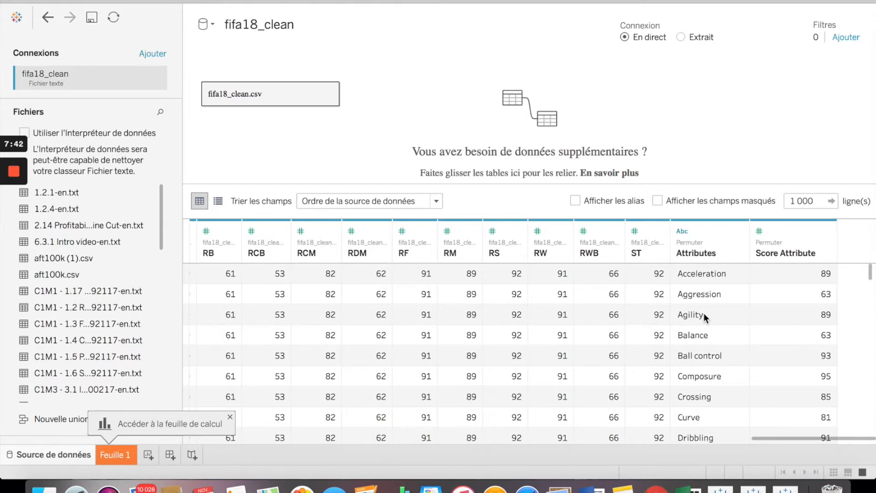
- Examine how the pivot repeats each player's rows in the data preview
{"action": "scroll", "coordinate": [687, 300], "scroll_direction": "left", "scroll_amount": 15}
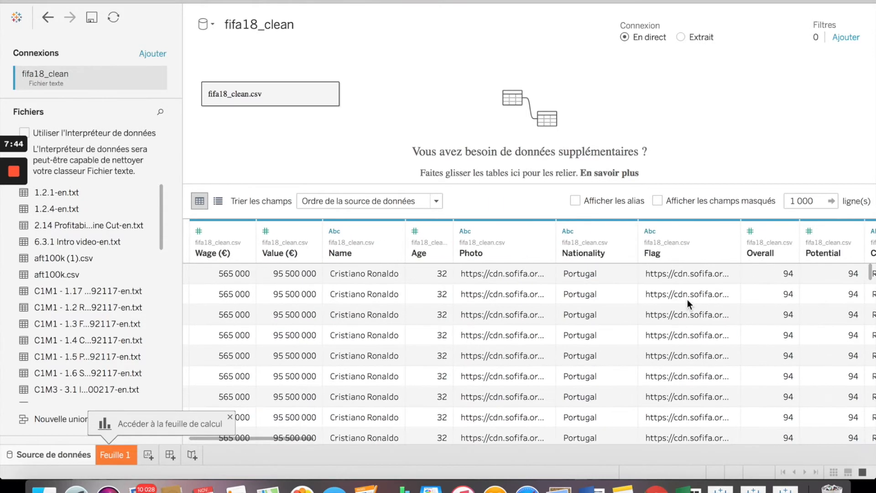
{"action": "scroll", "coordinate": [338, 274], "scroll_direction": "up", "scroll_amount": 1}
{"action": "scroll", "coordinate": [366, 408], "scroll_direction": "down", "scroll_amount": 5}
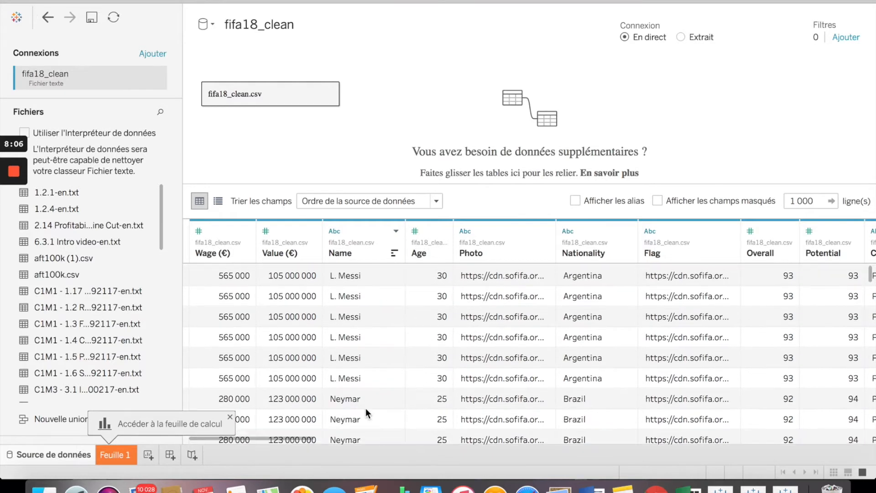
{"action": "scroll", "coordinate": [494, 390], "scroll_direction": "up", "scroll_amount": 5}
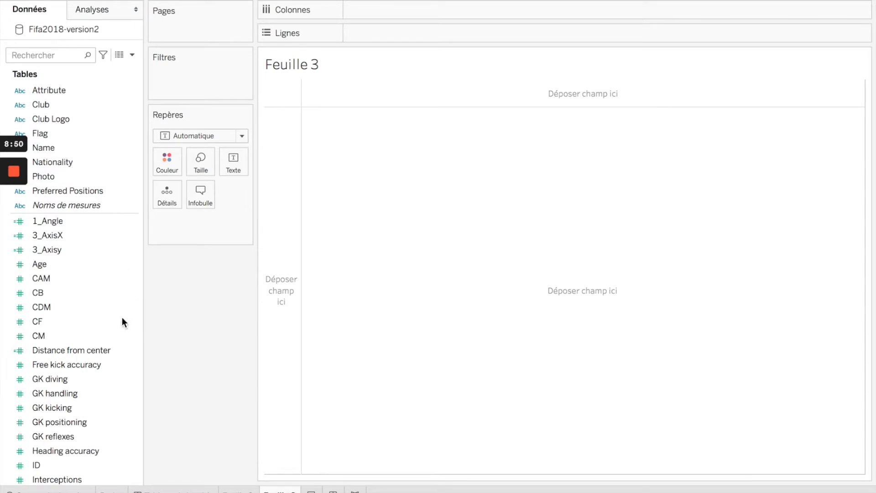
- Open the calculated field editor for the Fifa2018-version2 data source
{"action": "scroll", "coordinate": [106, 313], "scroll_direction": "down", "scroll_amount": 1}
{"action": "scroll", "coordinate": [106, 314], "scroll_direction": "up", "scroll_amount": 1}
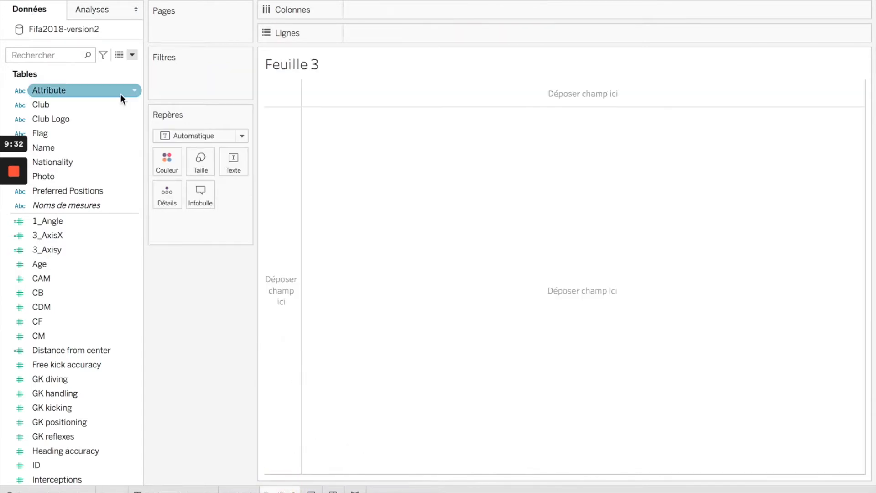
{"action": "left_click", "coordinate": [131, 54]}
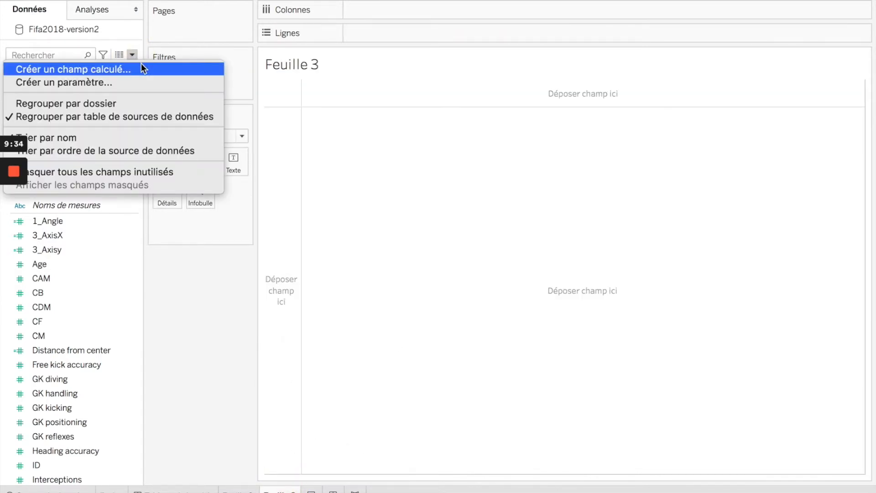
{"action": "left_click", "coordinate": [141, 68]}
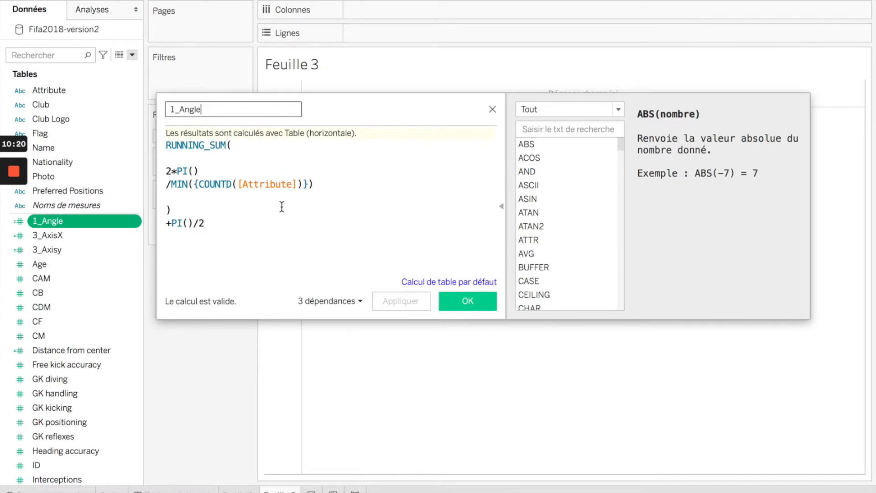
- Examine the 1_Angle formula from its RUNNING_SUM function to the final PI()/2 term, and close the calculation with OK
{"action": "left_click", "coordinate": [214, 145]}
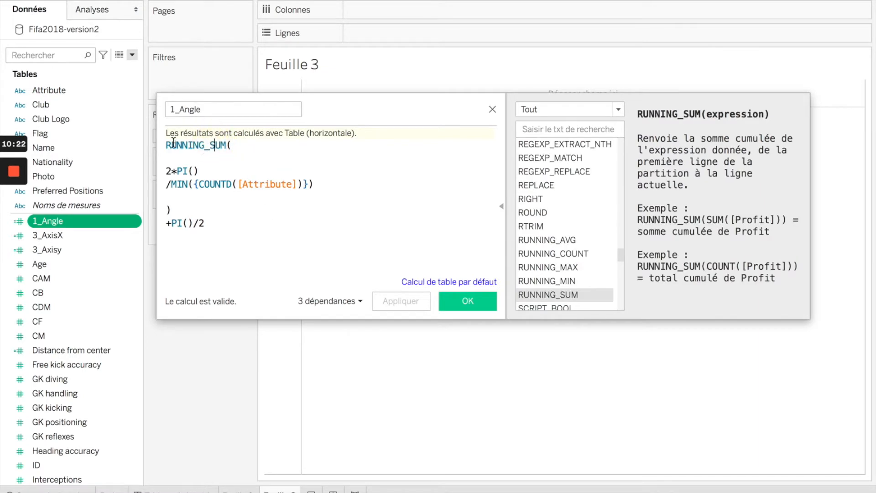
{"action": "left_click_drag", "start_coordinate": [165, 146], "coordinate": [226, 148]}
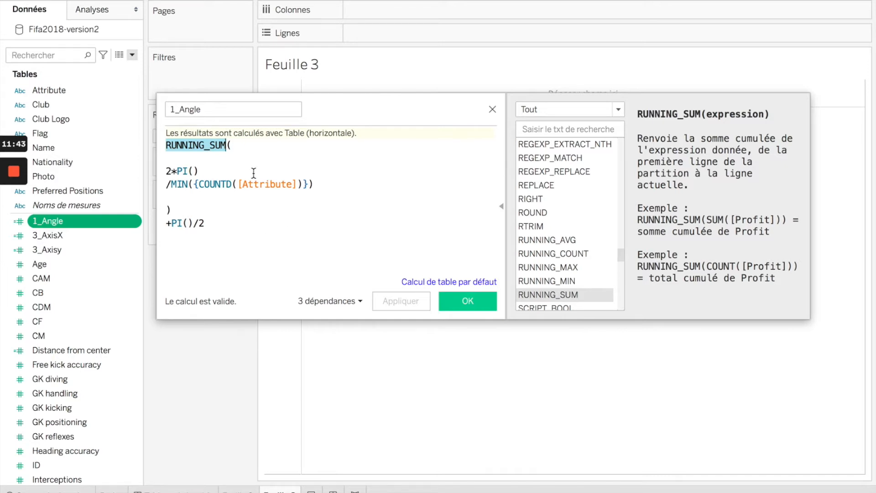
{"action": "left_click", "coordinate": [239, 237]}
{"action": "left_click", "coordinate": [220, 230]}
{"action": "left_click_drag", "start_coordinate": [220, 230], "coordinate": [153, 141]}
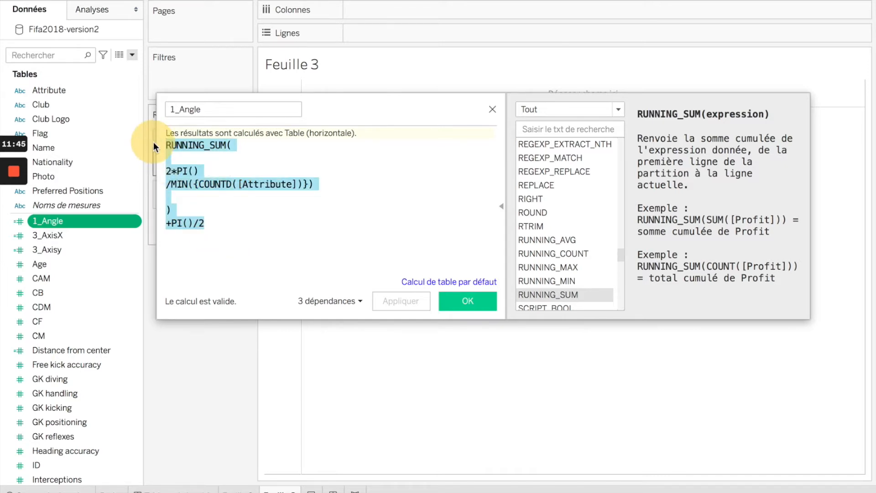
{"action": "left_click", "coordinate": [294, 231]}
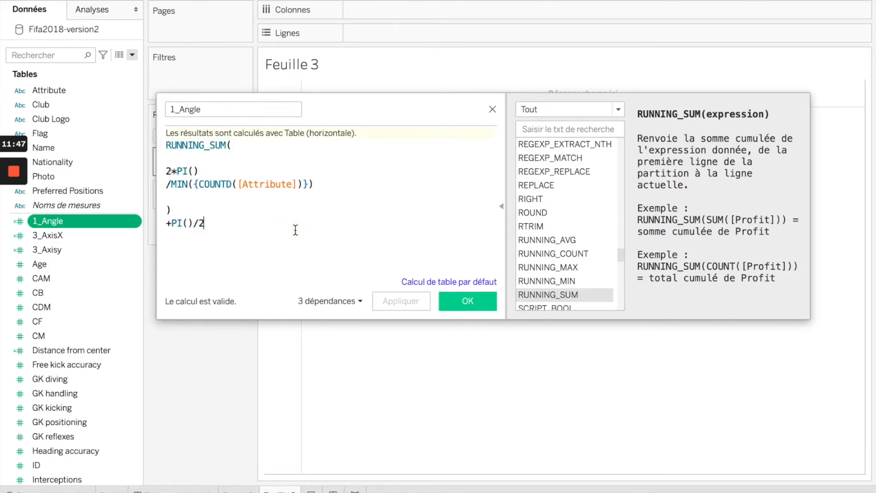
{"action": "left_click", "coordinate": [468, 302]}
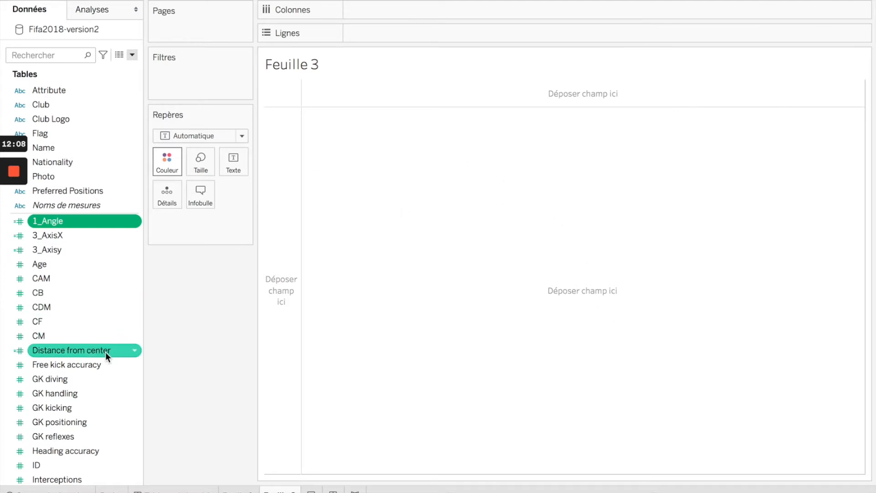
- Examine the average-based formula of the Distance from center calculated field
{"action": "left_click", "coordinate": [132, 54]}
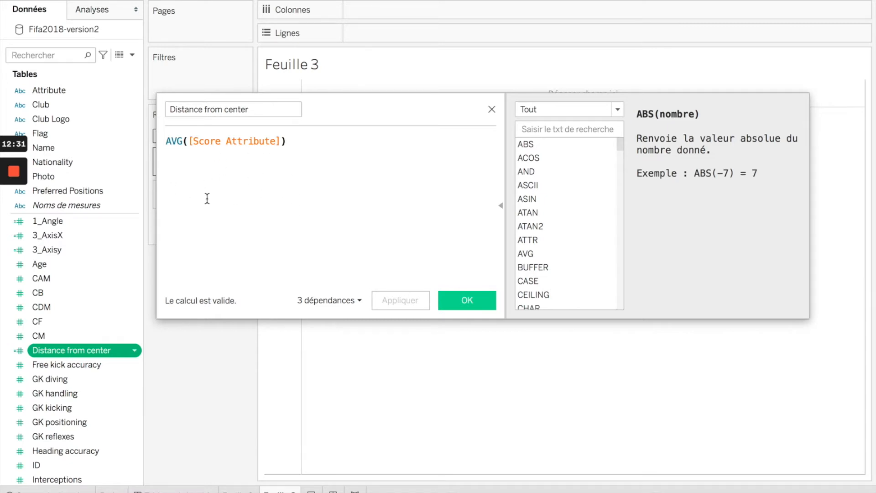
{"action": "left_click", "coordinate": [173, 142]}
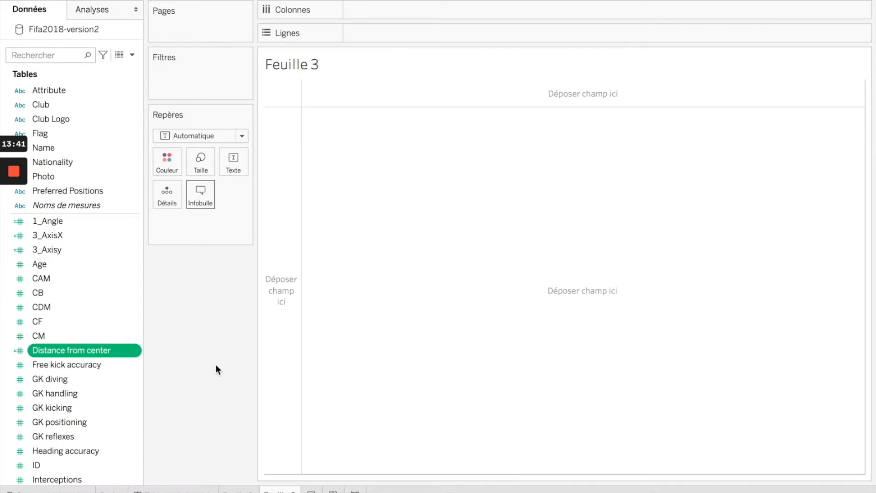
- Examine the cosine-based formula of the 3_AxisX calculated field and close the calculation with OK
{"action": "left_click", "coordinate": [132, 55]}
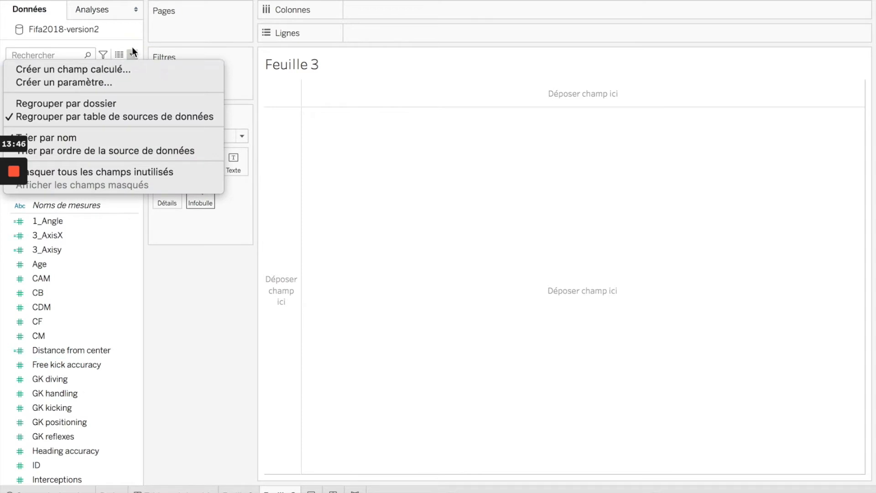
{"action": "left_click", "coordinate": [137, 235]}
{"action": "right_click", "coordinate": [138, 237]}
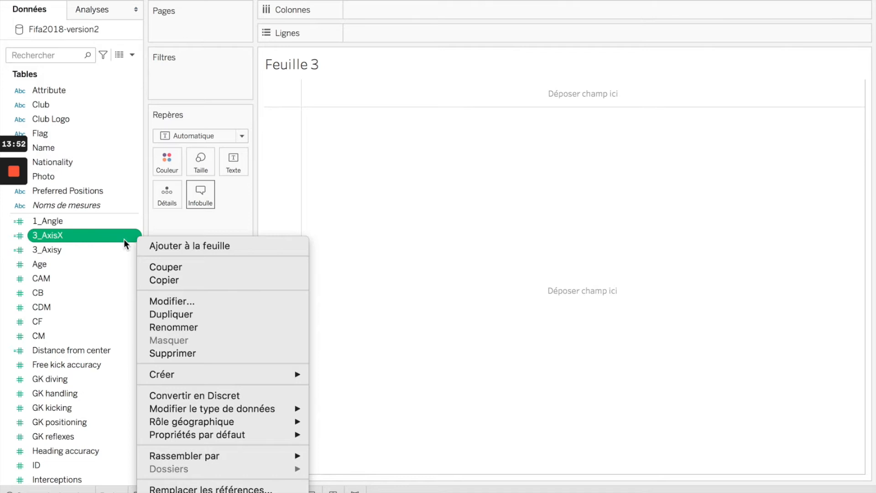
{"action": "left_click", "coordinate": [170, 304]}
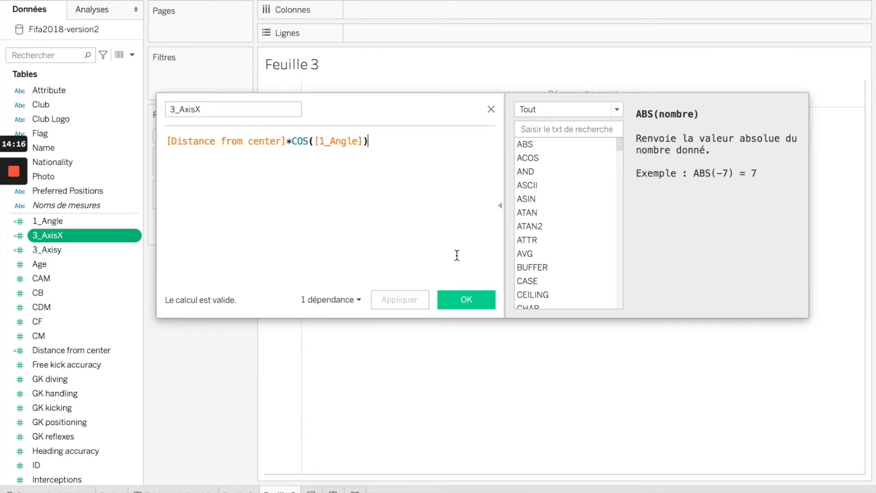
{"action": "left_click", "coordinate": [474, 297]}
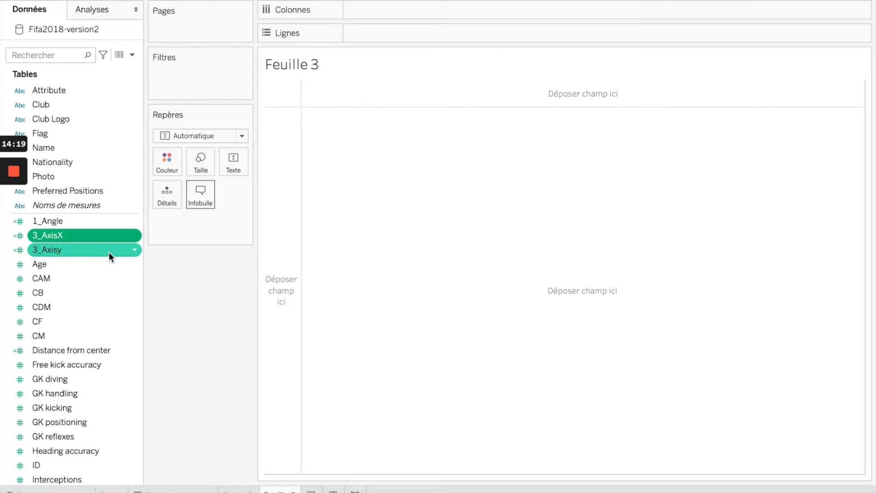
{"action": "left_click", "coordinate": [135, 251]}
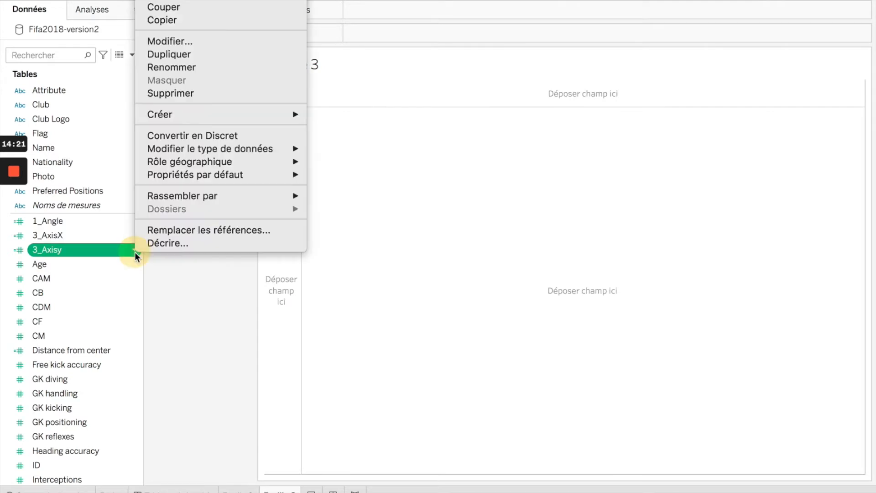
{"action": "left_click", "coordinate": [92, 247]}
{"action": "left_click", "coordinate": [62, 235], "text": "super"}
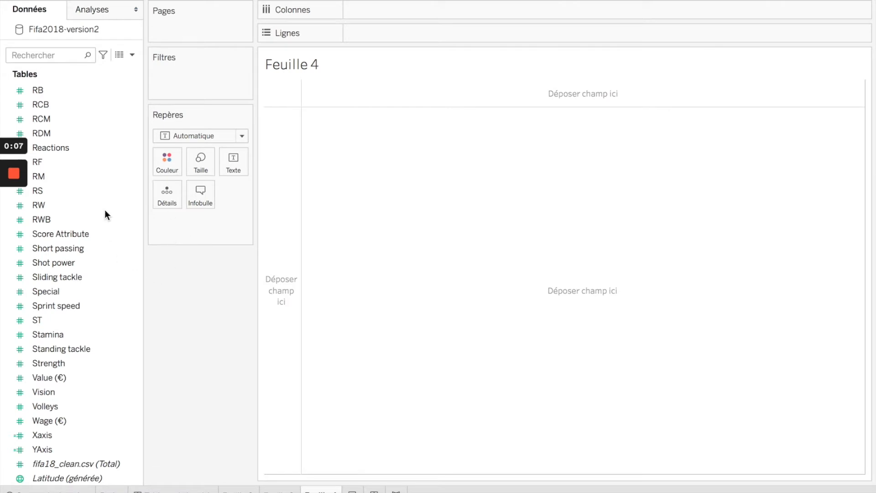
- Add the 1_Angle and Attribute fields to the mark details of Feuille 4
{"action": "scroll", "coordinate": [102, 222], "scroll_direction": "up", "scroll_amount": 8}
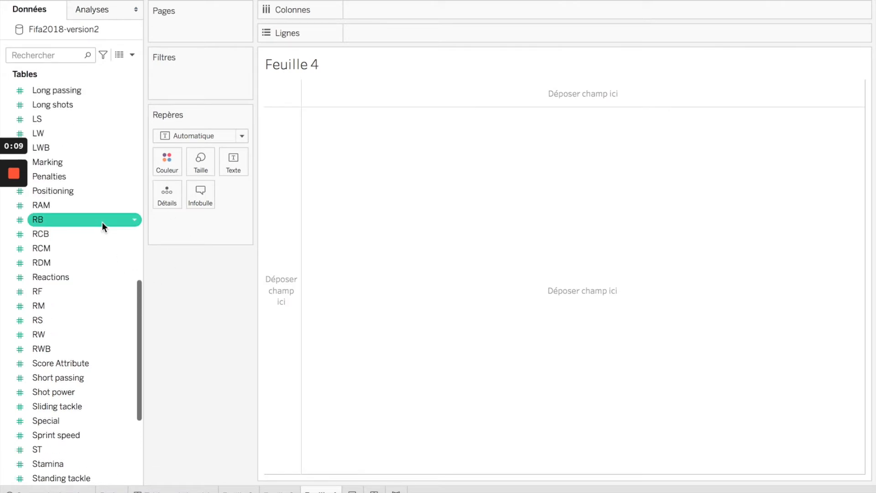
{"action": "scroll", "coordinate": [103, 222], "scroll_direction": "up", "scroll_amount": 7}
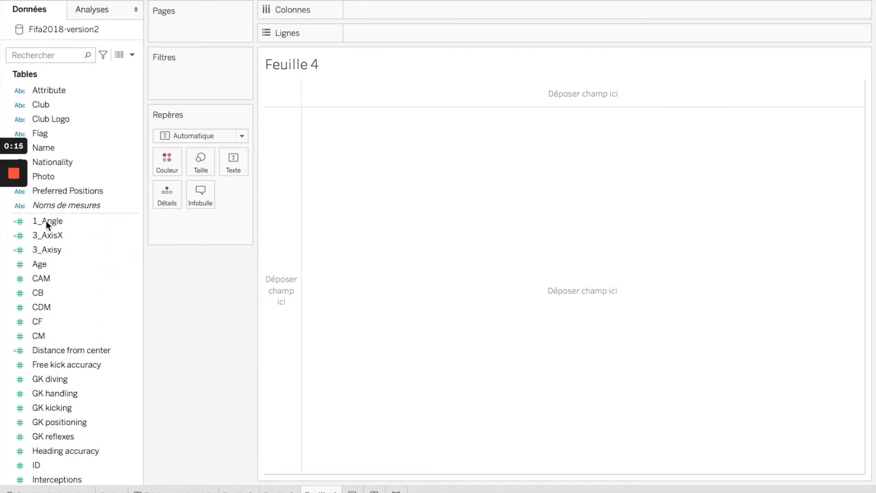
{"action": "left_click_drag", "start_coordinate": [46, 221], "coordinate": [165, 193]}
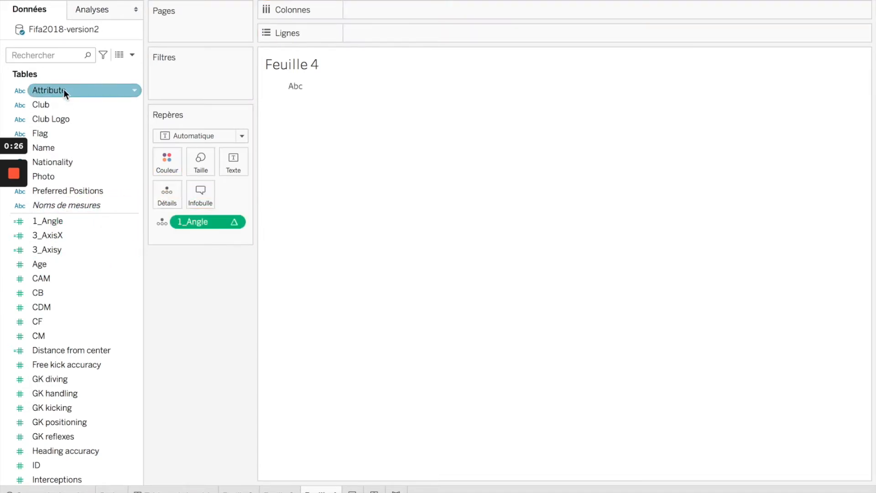
{"action": "left_click_drag", "start_coordinate": [64, 89], "coordinate": [169, 194]}
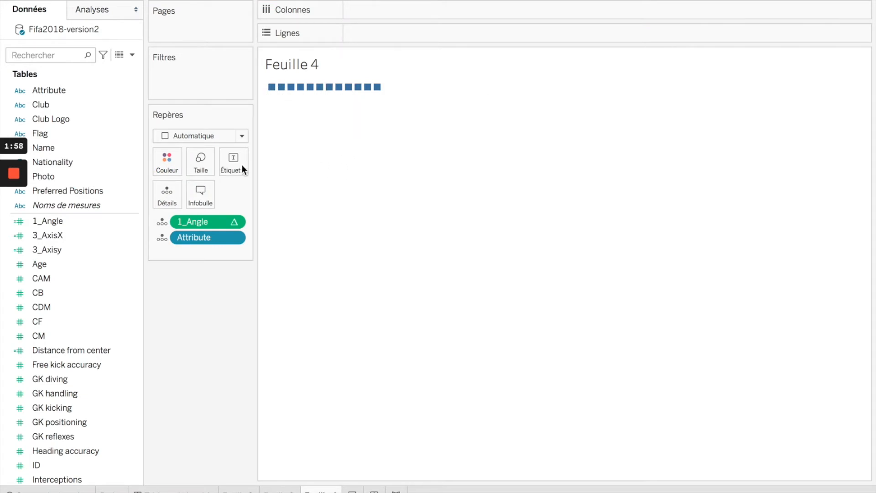
- Set the 1_Angle table calculation on the marks to compute using Attribute
{"action": "left_click", "coordinate": [234, 222]}
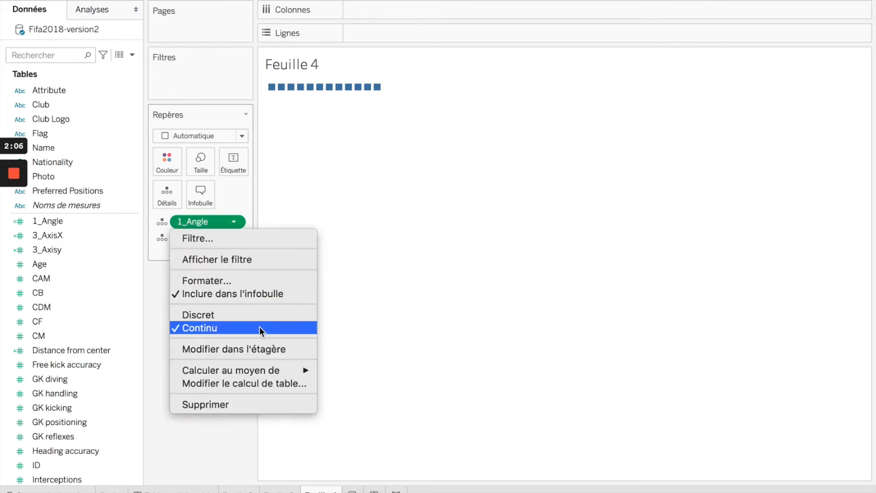
{"action": "mouse_move", "coordinate": [268, 371]}
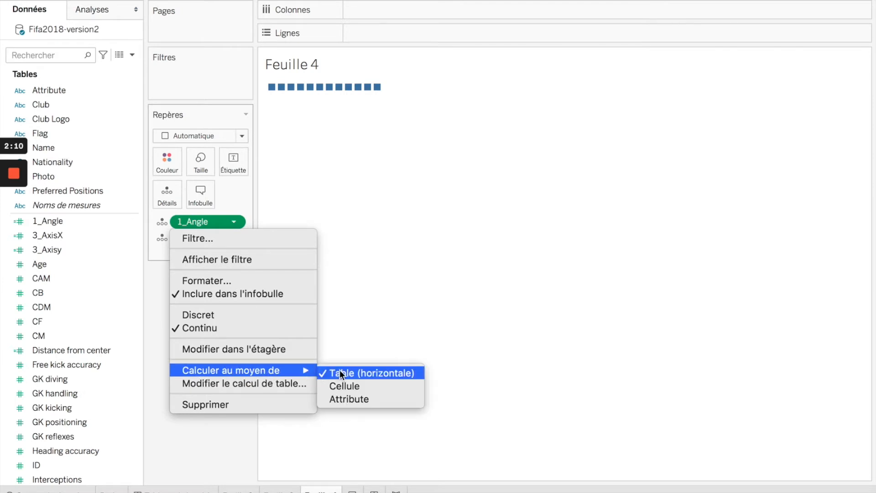
{"action": "left_click", "coordinate": [350, 398]}
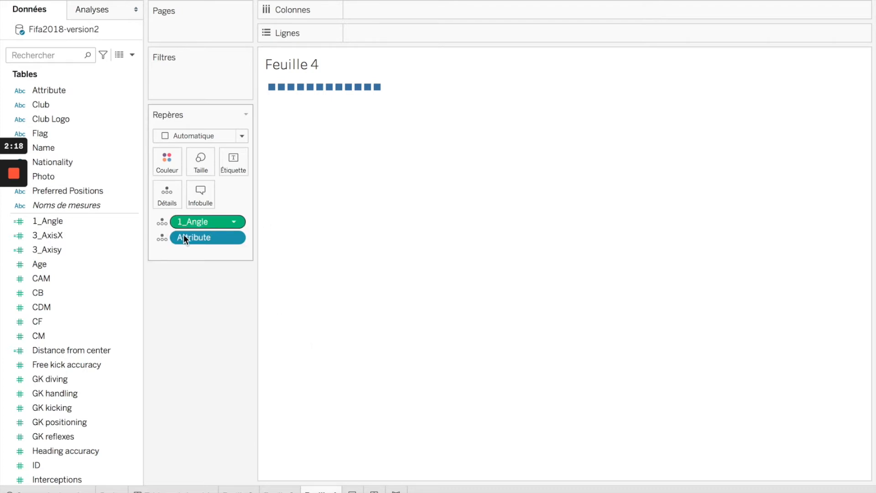
- Plot the points by placing 3_AxisX on the columns and 3_Axisy on the rows
{"action": "left_click", "coordinate": [119, 231]}
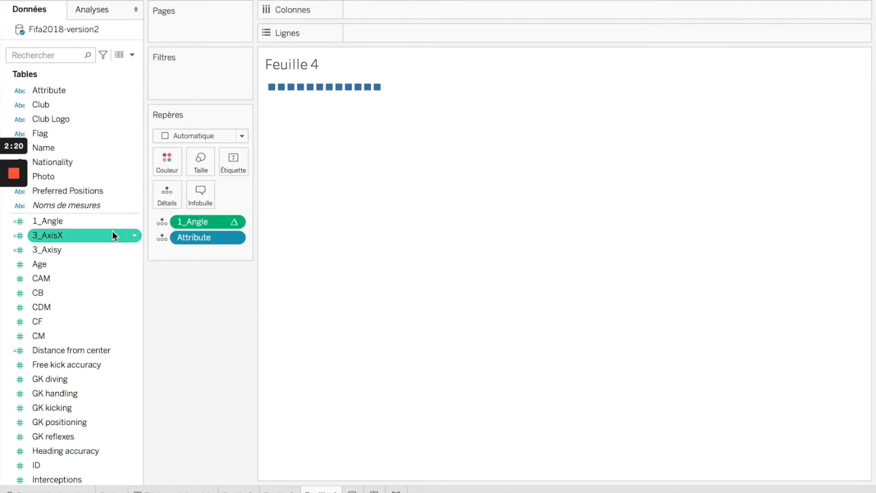
{"action": "left_click_drag", "start_coordinate": [47, 237], "coordinate": [344, 9]}
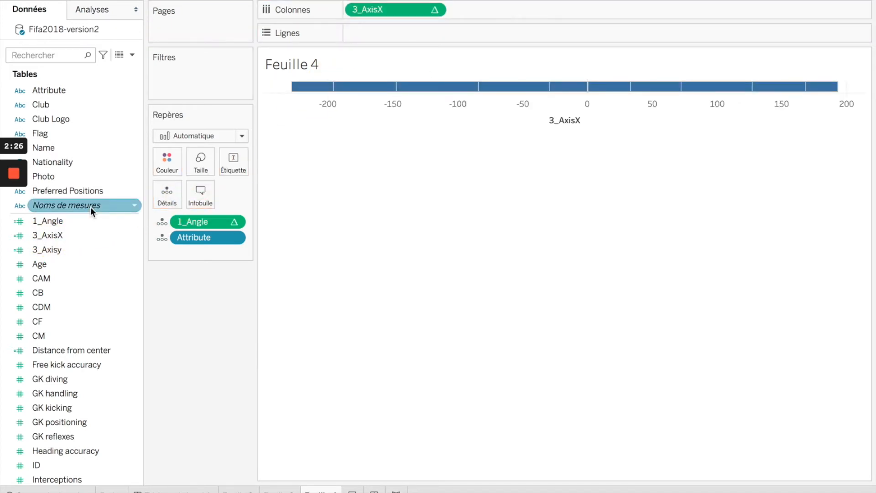
{"action": "left_click_drag", "start_coordinate": [48, 249], "coordinate": [393, 31]}
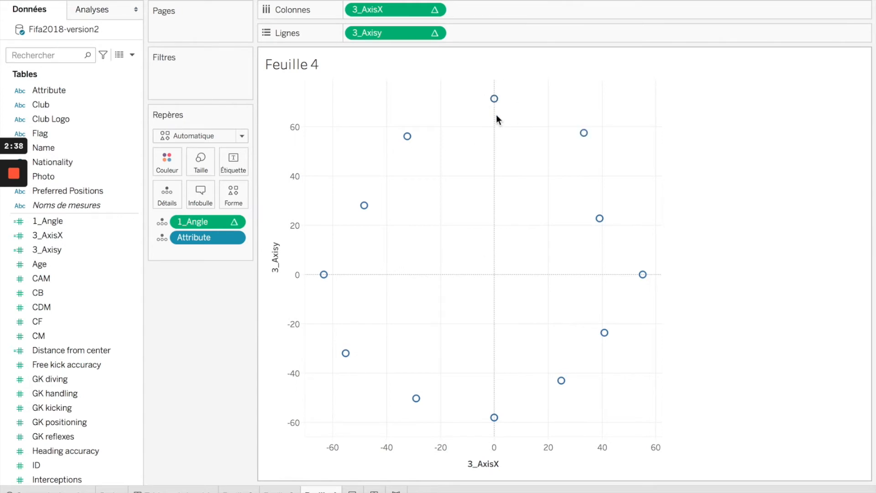
{"action": "mouse_move", "coordinate": [498, 103]}
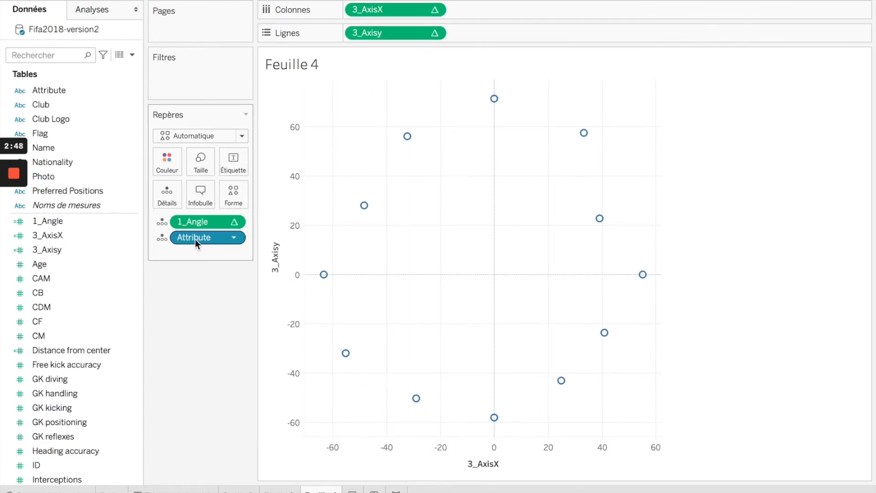
- Change the mark type to Polygones and assign Attribute to the polygon path
{"action": "left_click", "coordinate": [242, 136]}
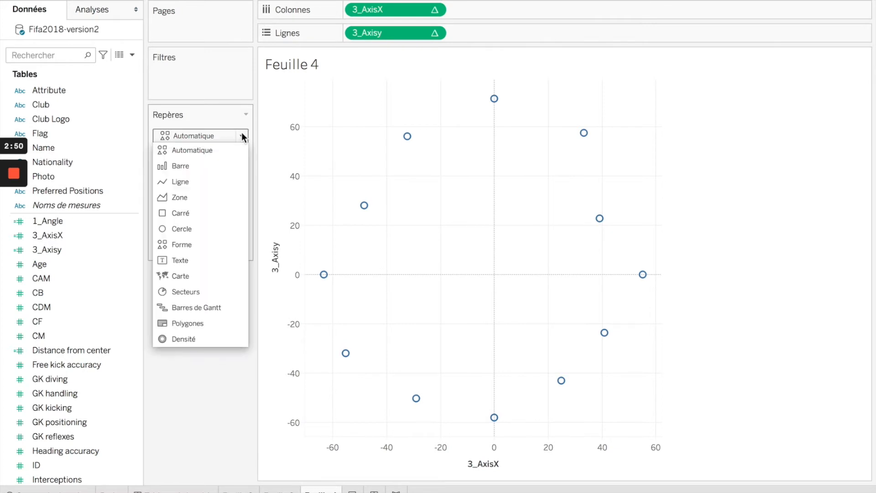
{"action": "left_click", "coordinate": [193, 323]}
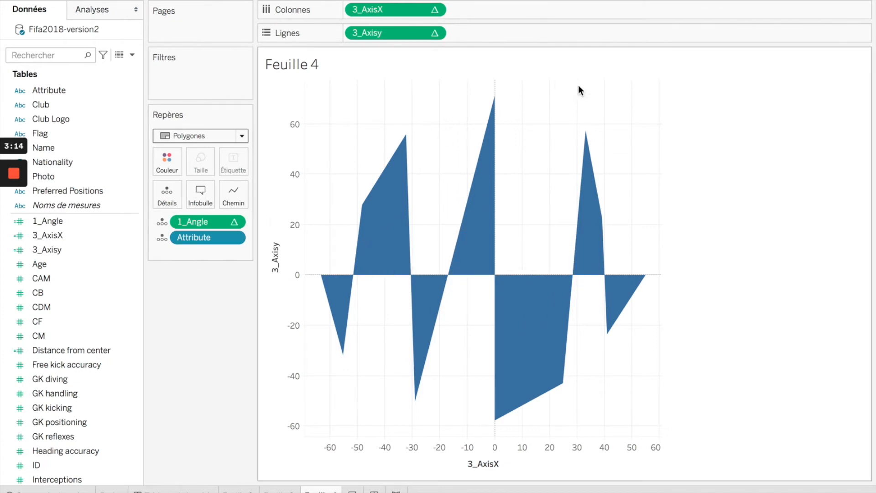
{"action": "left_click", "coordinate": [186, 239]}
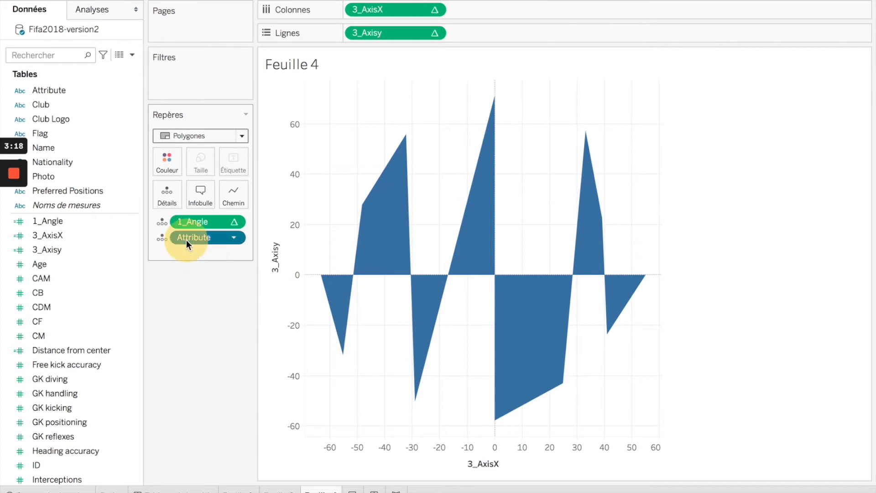
{"action": "left_click_drag", "start_coordinate": [186, 240], "coordinate": [234, 193]}
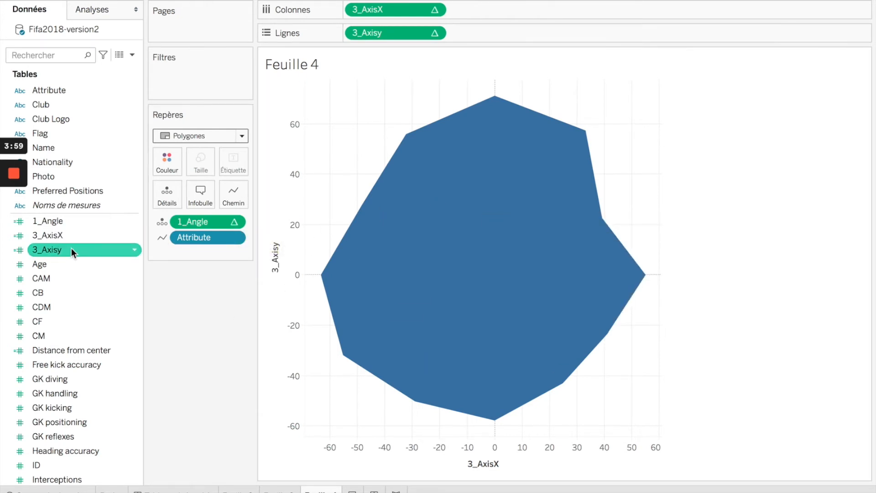
- Add a second 3_Axisy to the rows and set the mark type of that second chart to Cercle
{"action": "left_click_drag", "start_coordinate": [72, 248], "coordinate": [496, 32]}
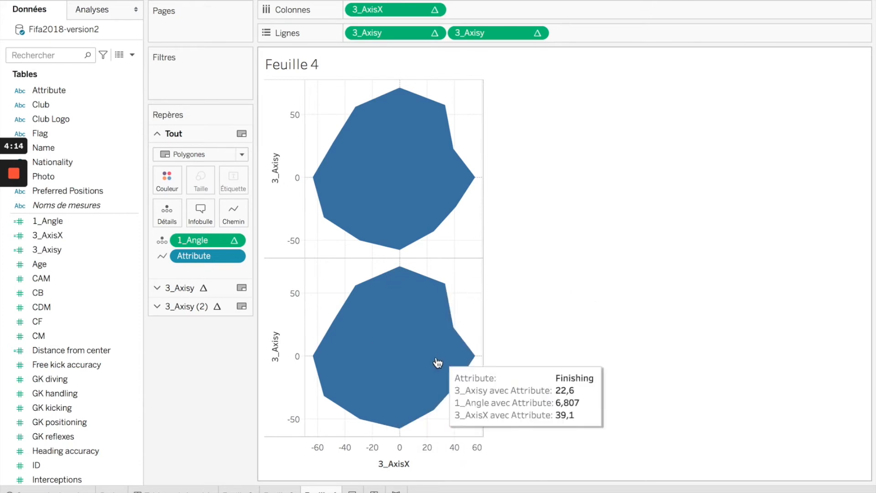
{"action": "left_click", "coordinate": [392, 348]}
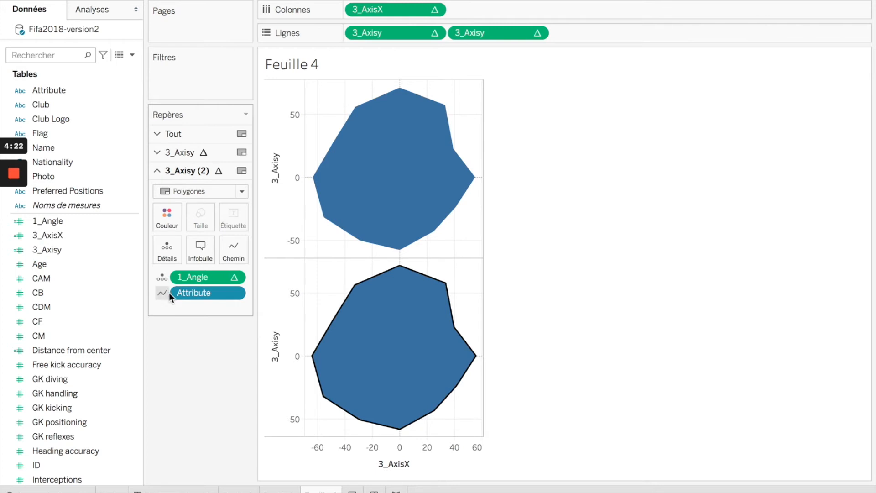
{"action": "left_click", "coordinate": [241, 191]}
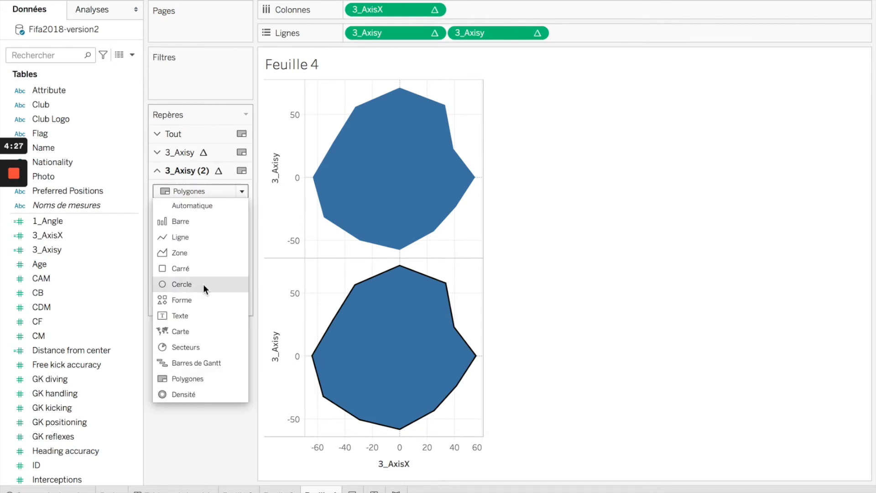
{"action": "left_click", "coordinate": [192, 284]}
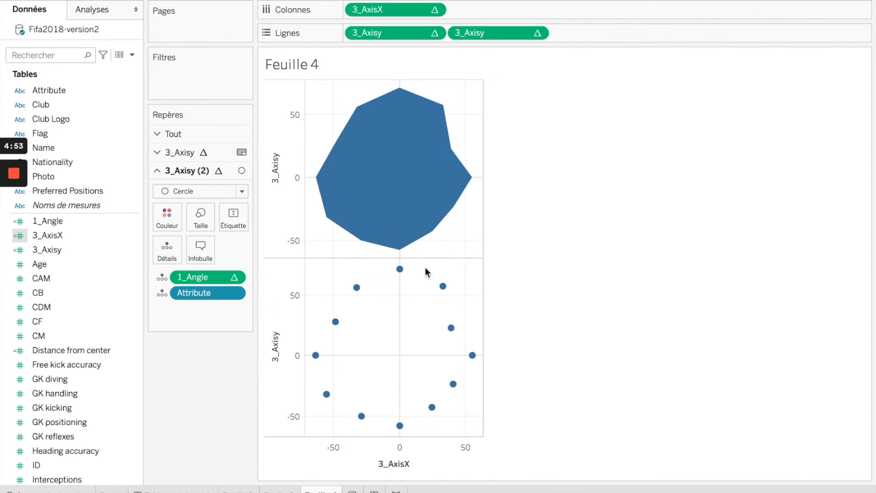
- Label the circles of the second 3_Axisy chart with Attribute and Score Attribute
{"action": "left_click_drag", "start_coordinate": [204, 294], "coordinate": [234, 213]}
{"action": "mouse_move", "coordinate": [400, 280]}
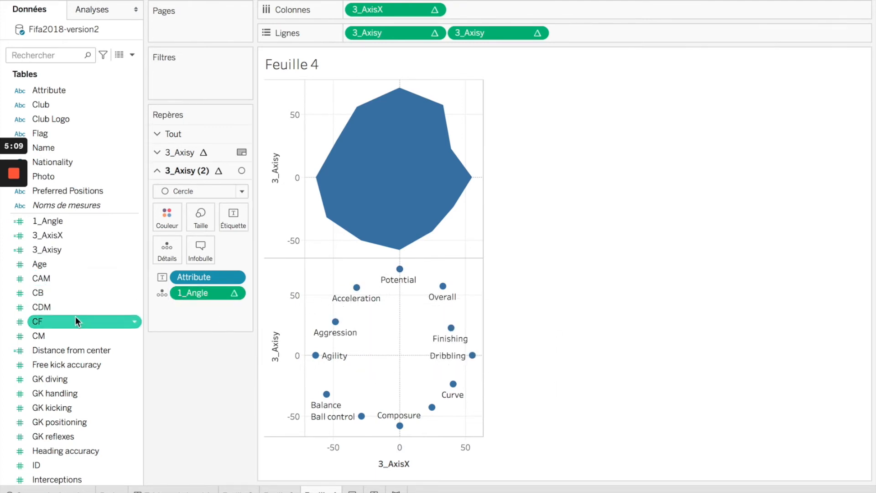
{"action": "scroll", "coordinate": [68, 300], "scroll_direction": "down", "scroll_amount": 7}
{"action": "scroll", "coordinate": [64, 291], "scroll_direction": "down", "scroll_amount": 5}
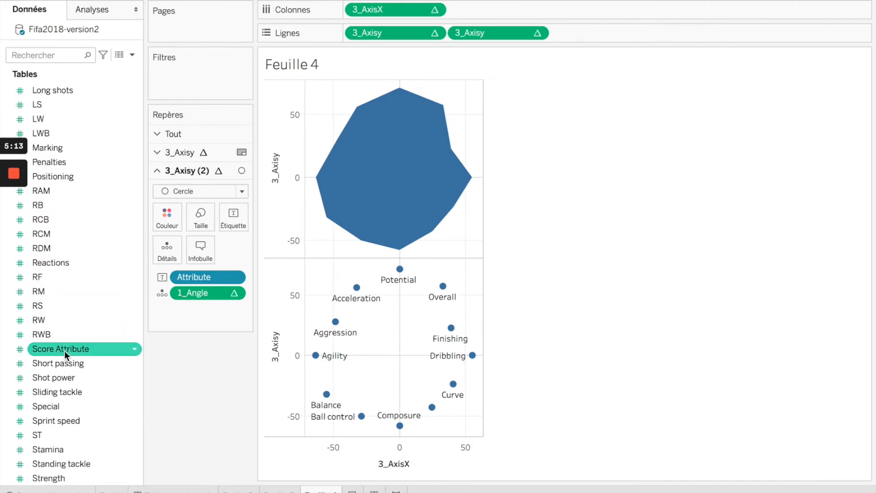
{"action": "left_click_drag", "start_coordinate": [52, 351], "coordinate": [238, 217]}
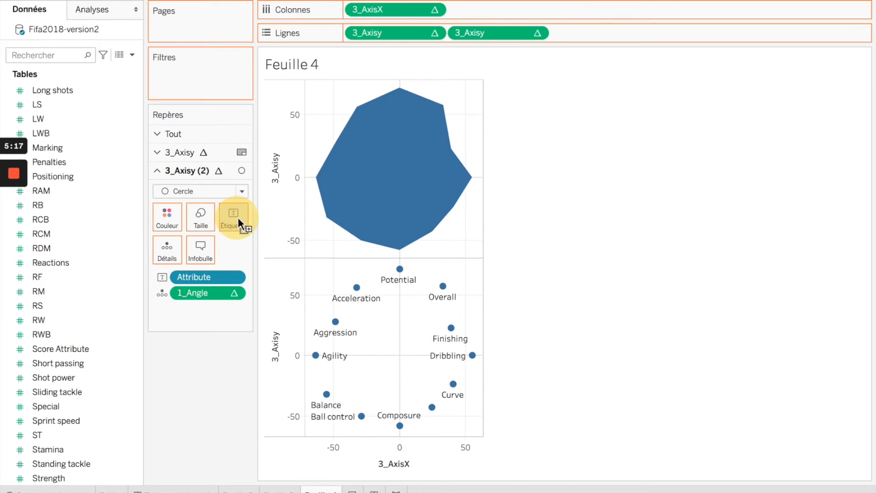
{"action": "mouse_move", "coordinate": [451, 296]}
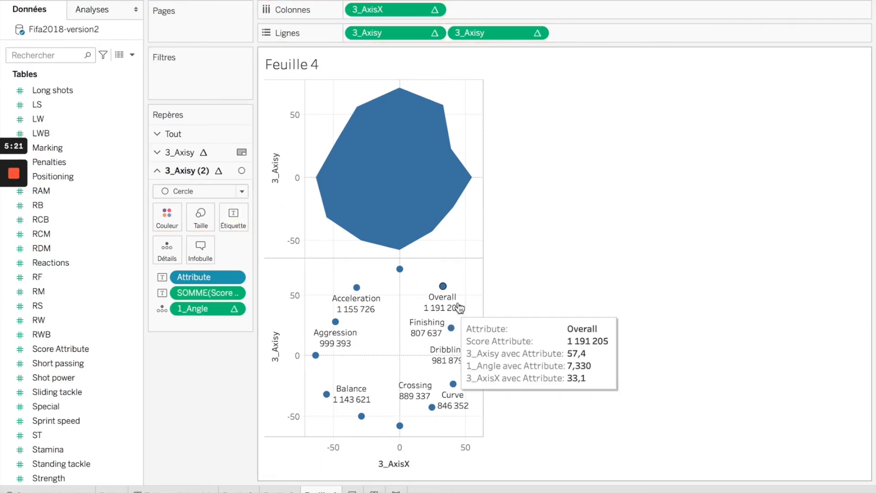
- Change the aggregation of the Score Attribute label from sum to average (Moyenne)
{"action": "left_click", "coordinate": [235, 295]}
{"action": "mouse_move", "coordinate": [264, 397]}
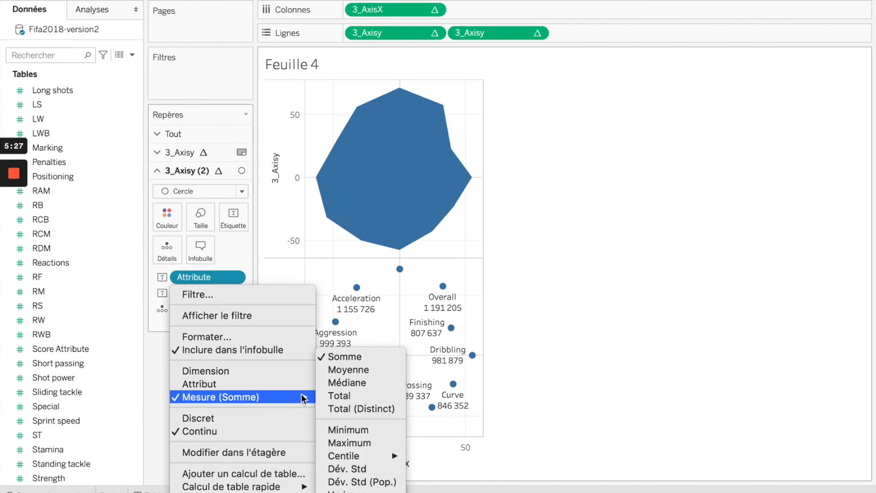
{"action": "left_click", "coordinate": [371, 370]}
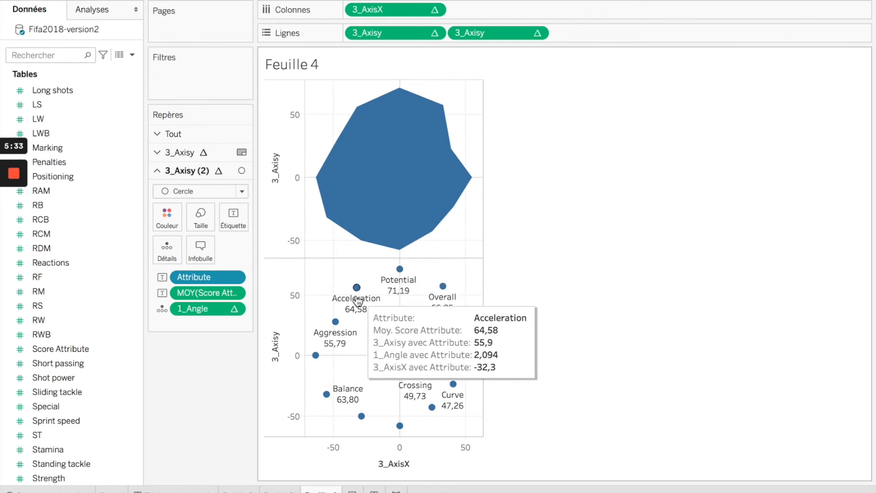
- Color the circles of the second 3_Axisy chart by 1_Angle, using the Température divergente palette
{"action": "left_click", "coordinate": [162, 309]}
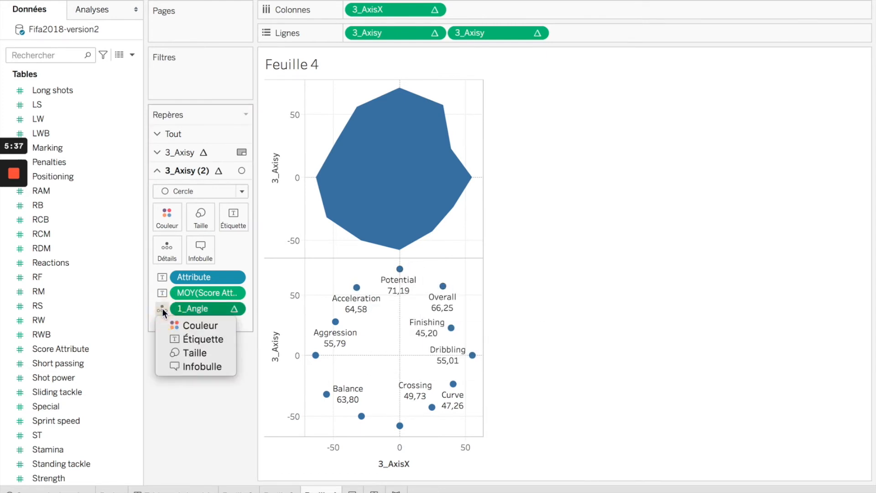
{"action": "left_click", "coordinate": [184, 325]}
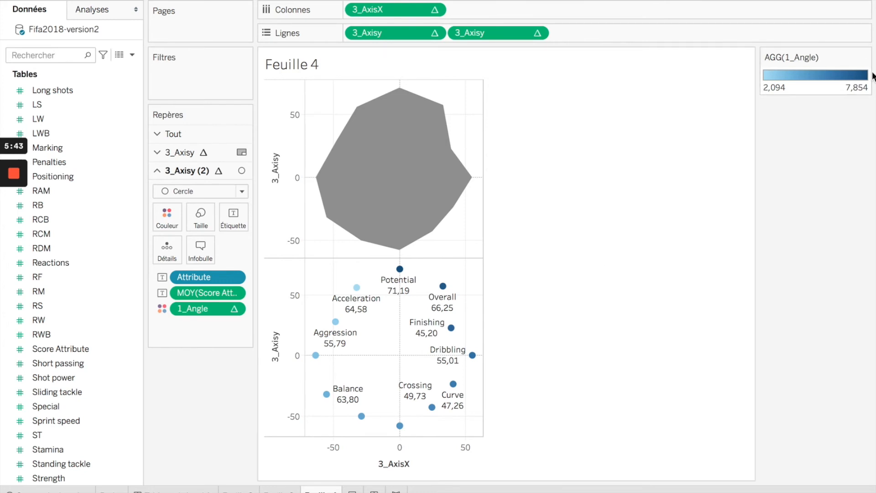
{"action": "left_click", "coordinate": [865, 56]}
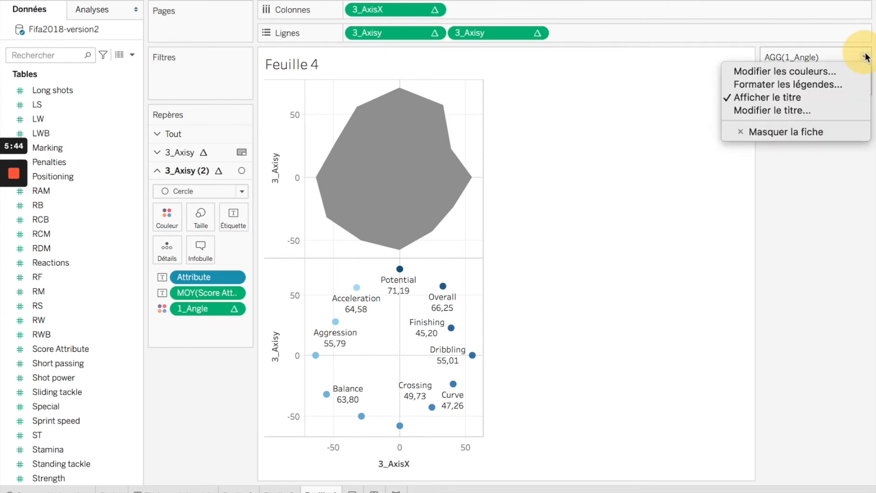
{"action": "left_click", "coordinate": [832, 75]}
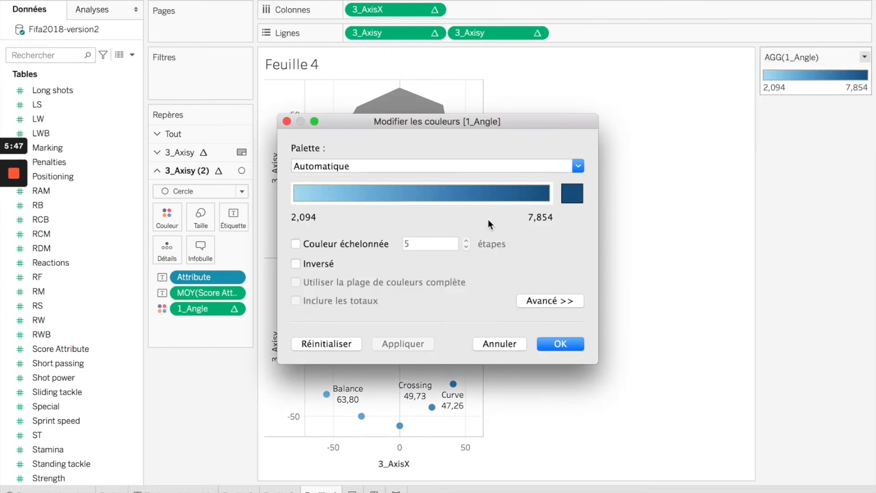
{"action": "left_click", "coordinate": [578, 166]}
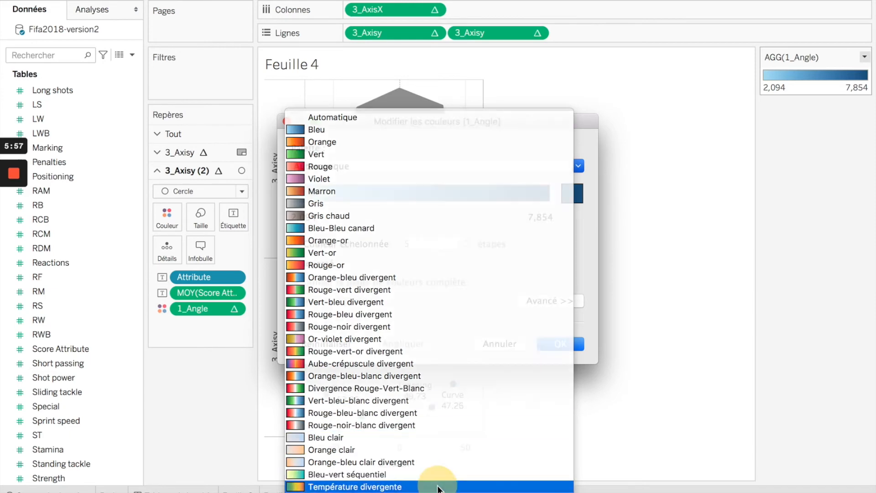
{"action": "left_click", "coordinate": [438, 487]}
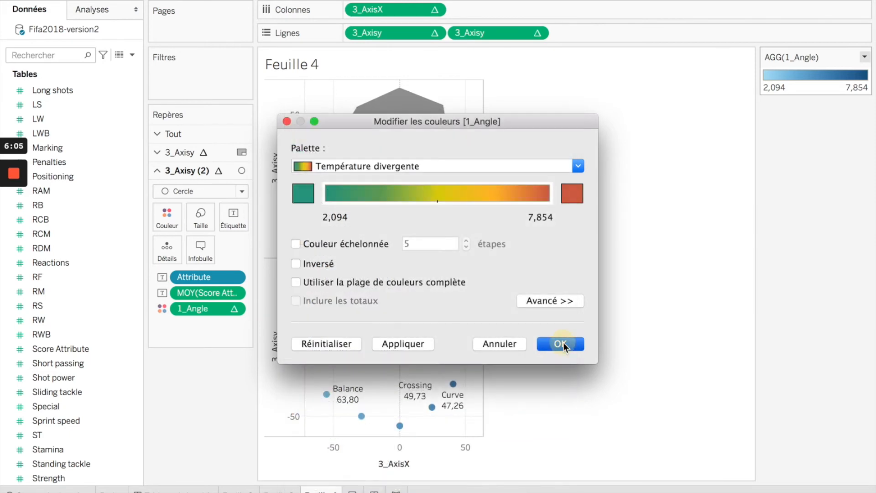
{"action": "left_click", "coordinate": [564, 343]}
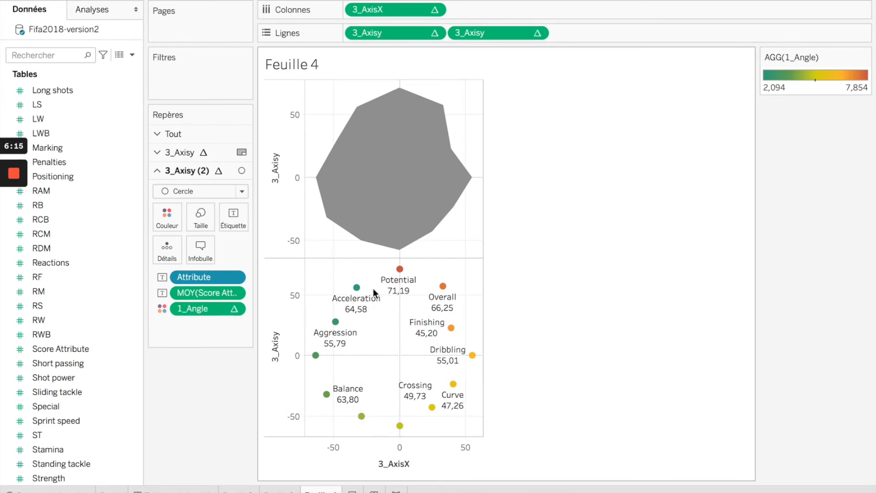
- Overlay the circle chart on the polygon chart by making the second 3_Axisy a dual axis (Axe double)
{"action": "mouse_move", "coordinate": [414, 119]}
{"action": "mouse_move", "coordinate": [395, 222]}
{"action": "mouse_move", "coordinate": [408, 171]}
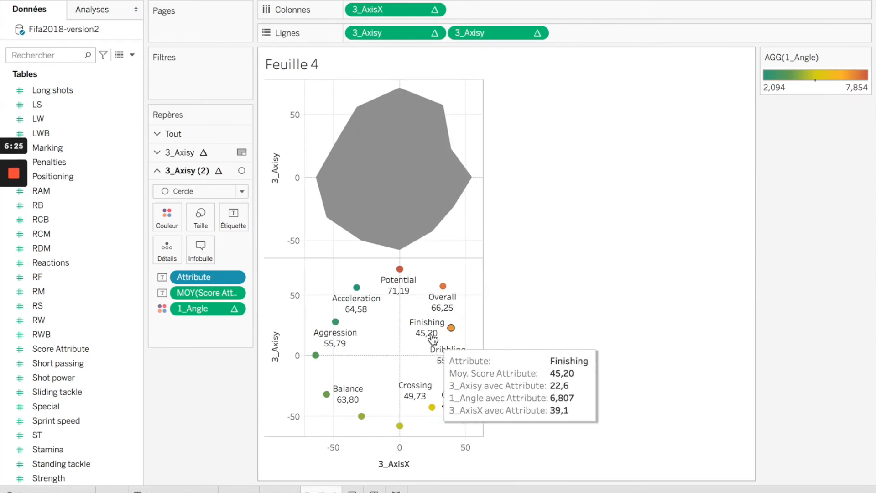
{"action": "left_click", "coordinate": [538, 35]}
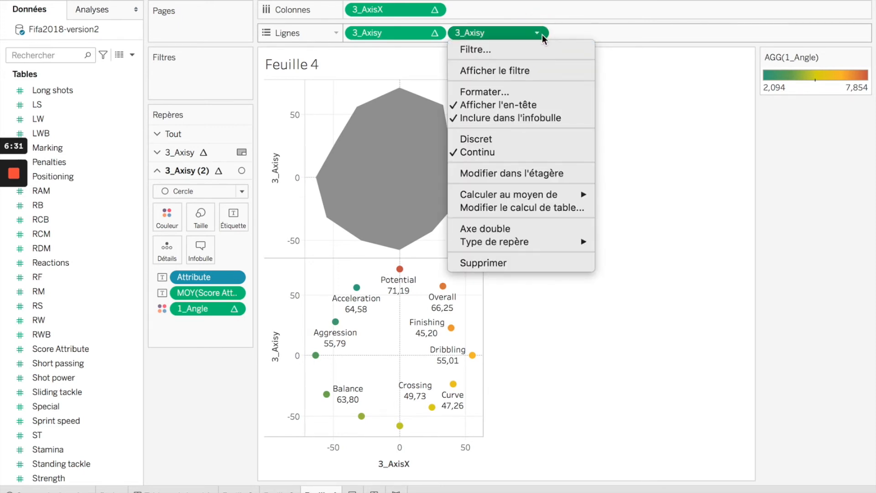
{"action": "left_click", "coordinate": [548, 232]}
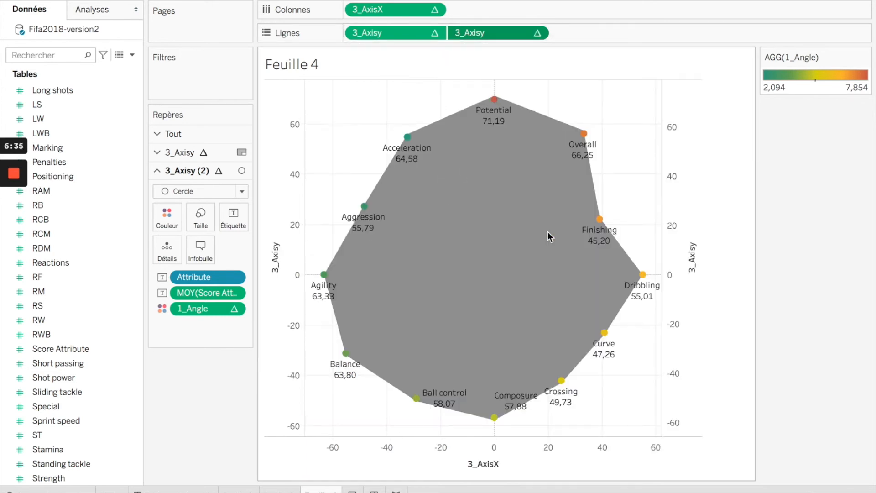
- Fix the range of the circle chart's secondary 3_Axisy axis from -100 to 100
{"action": "mouse_move", "coordinate": [478, 115]}
{"action": "right_click", "coordinate": [681, 250]}
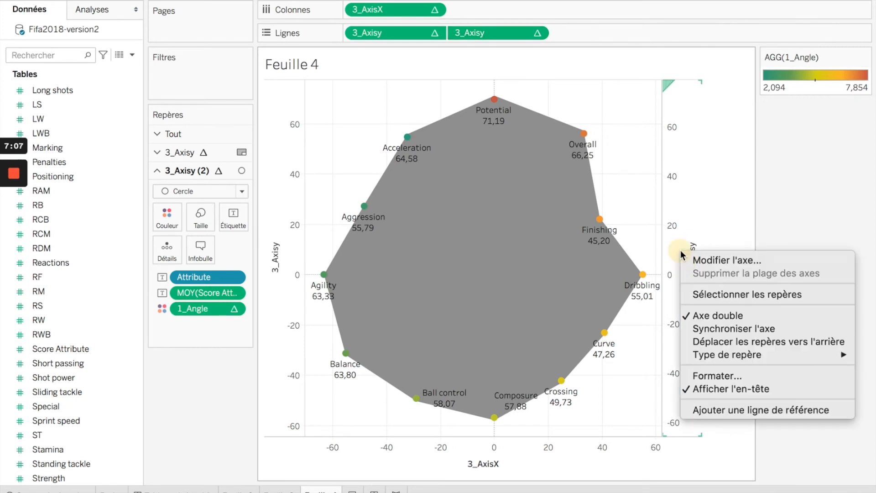
{"action": "left_click", "coordinate": [714, 262]}
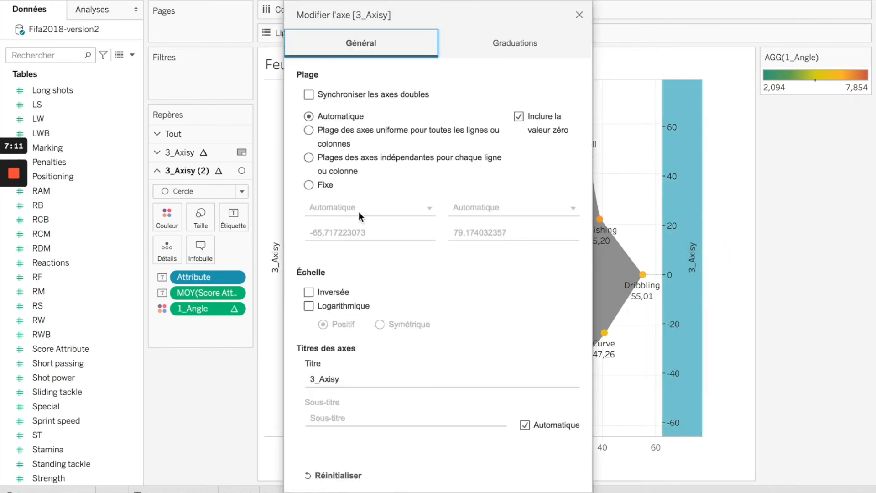
{"action": "left_click", "coordinate": [311, 184]}
{"action": "left_click", "coordinate": [315, 233]}
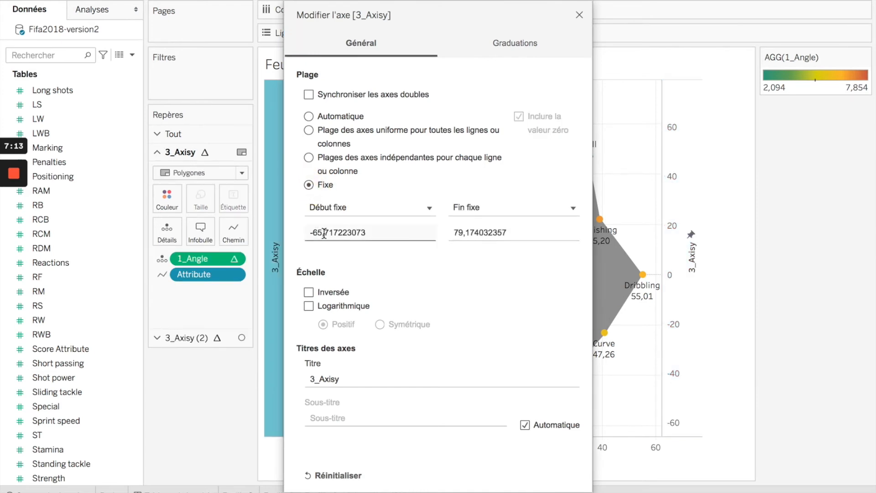
{"action": "left_click_drag", "start_coordinate": [315, 230], "coordinate": [371, 231]}
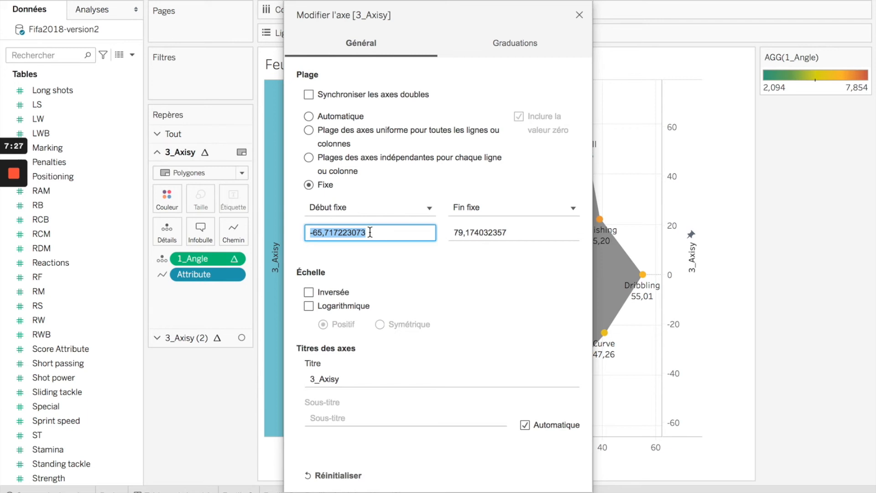
{"action": "key", "text": "BackSpace"}
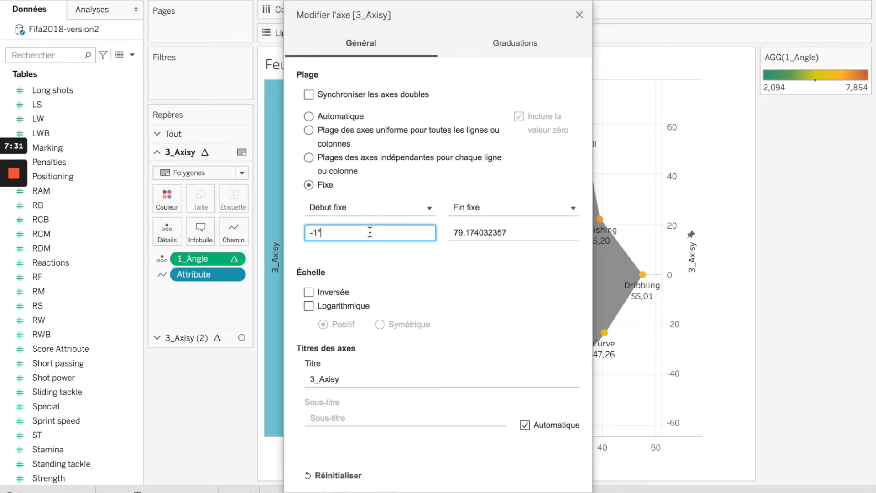
{"action": "type", "text": "-100"}
{"action": "double_click", "coordinate": [507, 232]}
{"action": "type", "text": "100"}
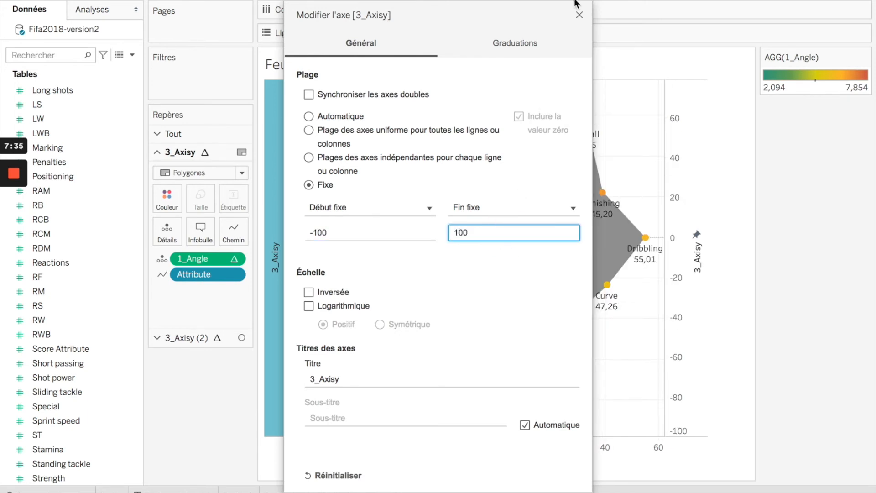
{"action": "left_click", "coordinate": [580, 15]}
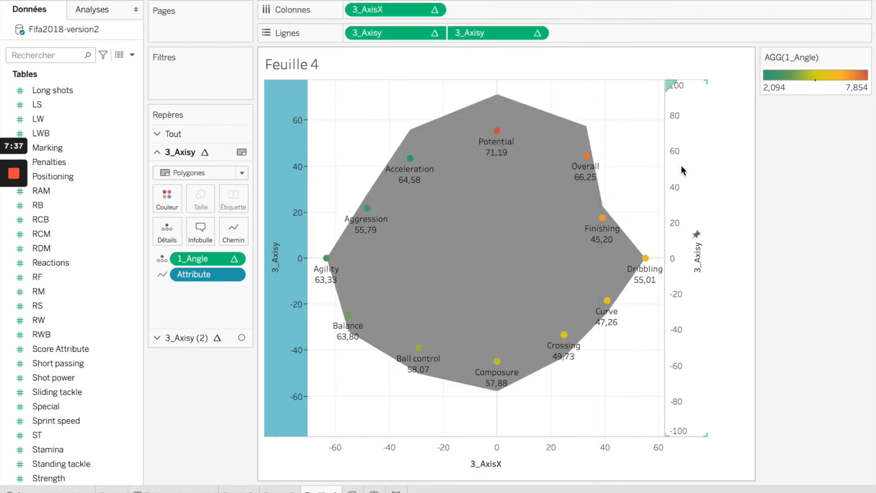
- Fix the range of the polygon chart's primary 3_Axisy axis from -100 to 100
{"action": "right_click", "coordinate": [281, 248]}
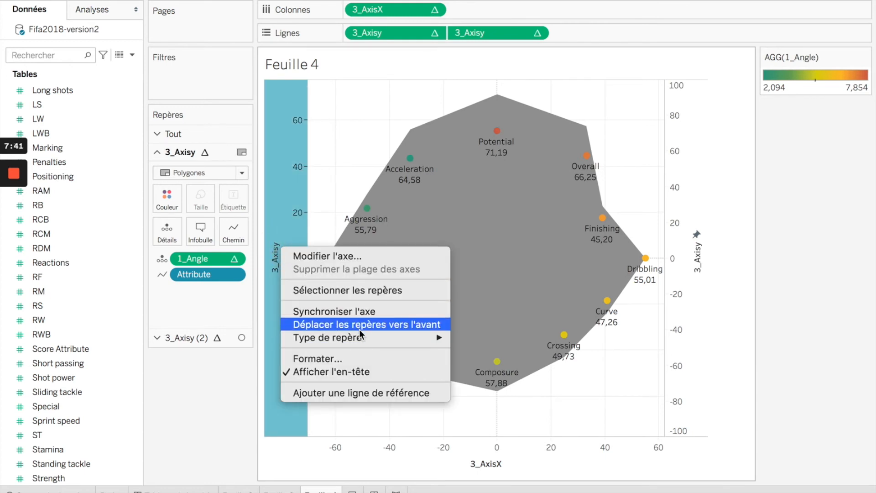
{"action": "mouse_move", "coordinate": [364, 341]}
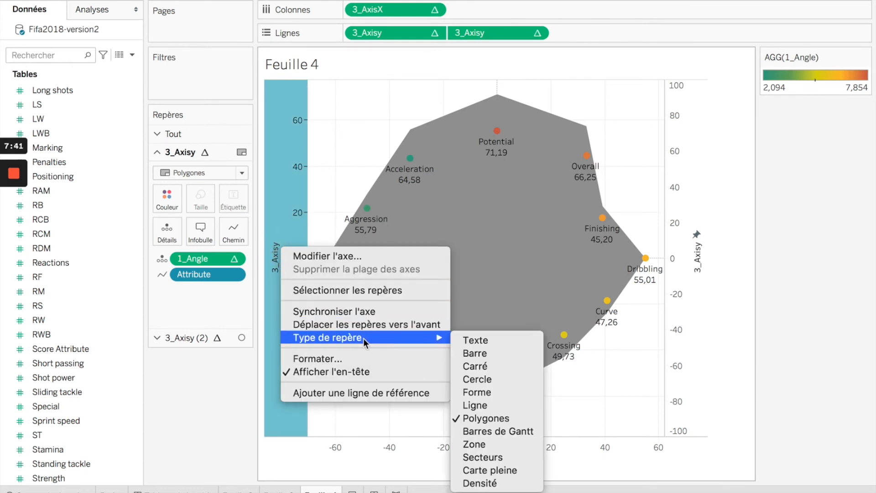
{"action": "left_click", "coordinate": [371, 256]}
{"action": "left_click", "coordinate": [309, 174]}
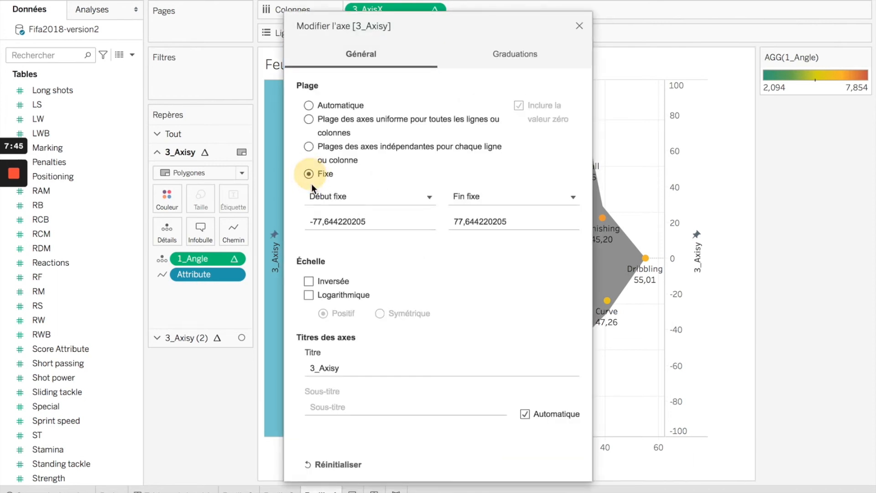
{"action": "triple_click", "coordinate": [327, 222]}
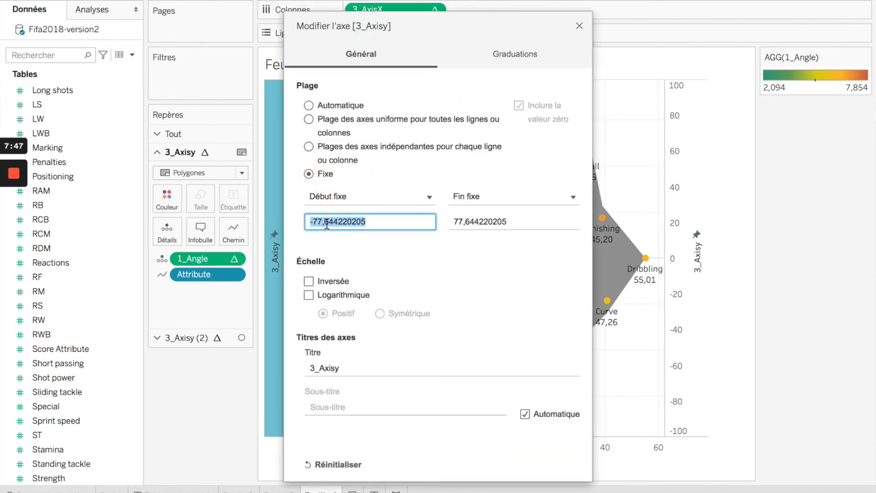
{"action": "type", "text": "-100"}
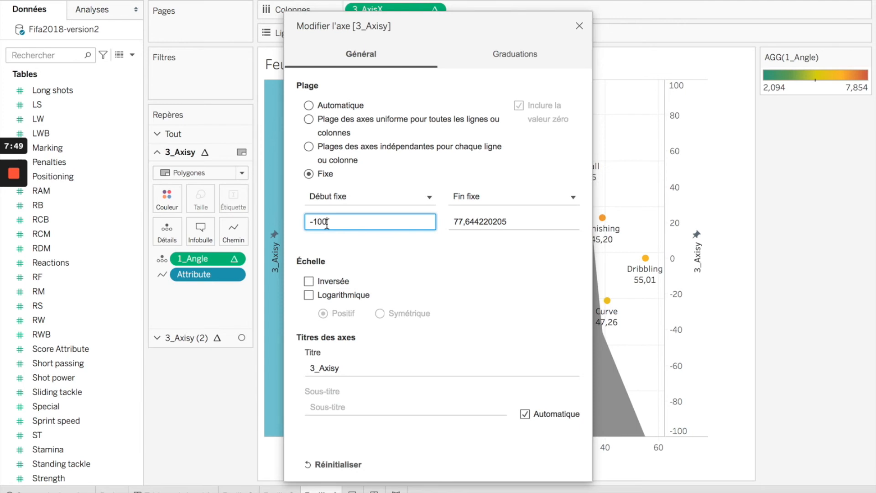
{"action": "left_click", "coordinate": [484, 222]}
{"action": "triple_click", "coordinate": [485, 222]}
{"action": "type", "text": "100"}
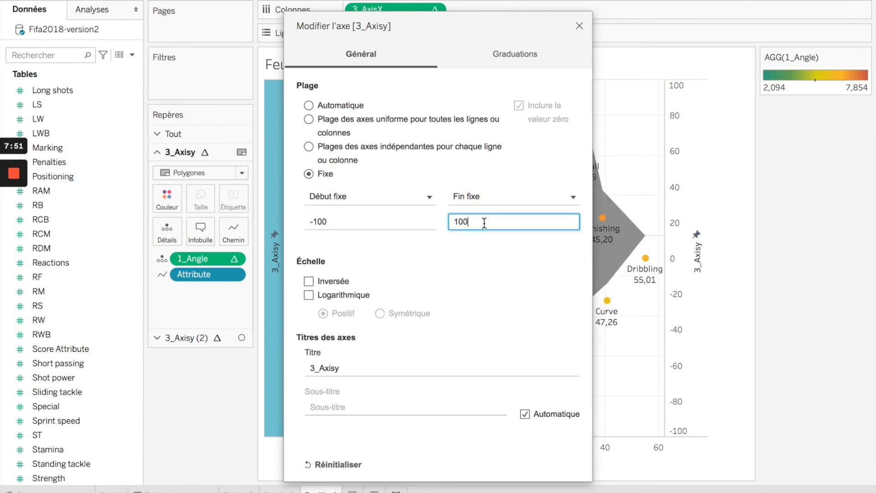
{"action": "key", "text": "Return"}
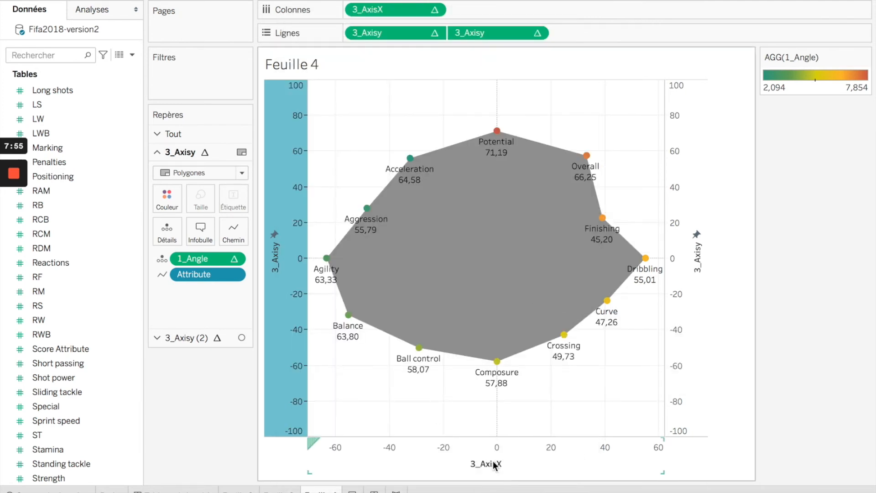
- Fix the range of the horizontal 3_AxisX axis from -100 to 100
{"action": "right_click", "coordinate": [502, 452]}
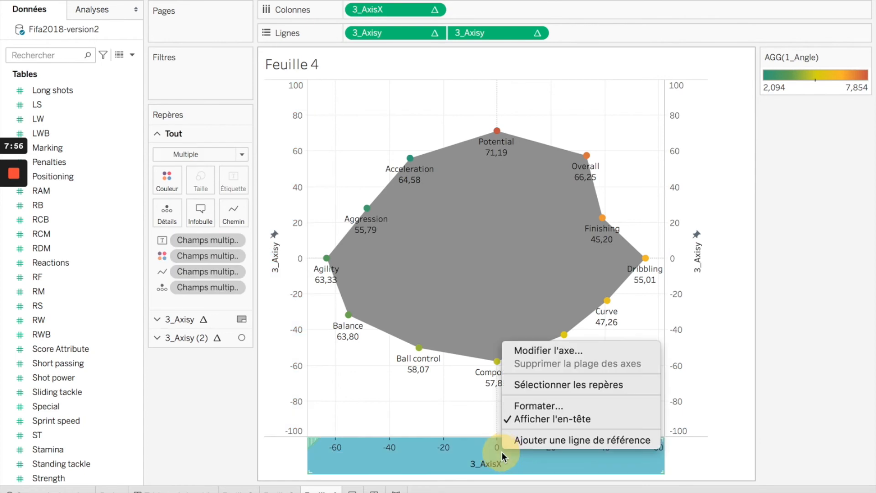
{"action": "left_click", "coordinate": [570, 355]}
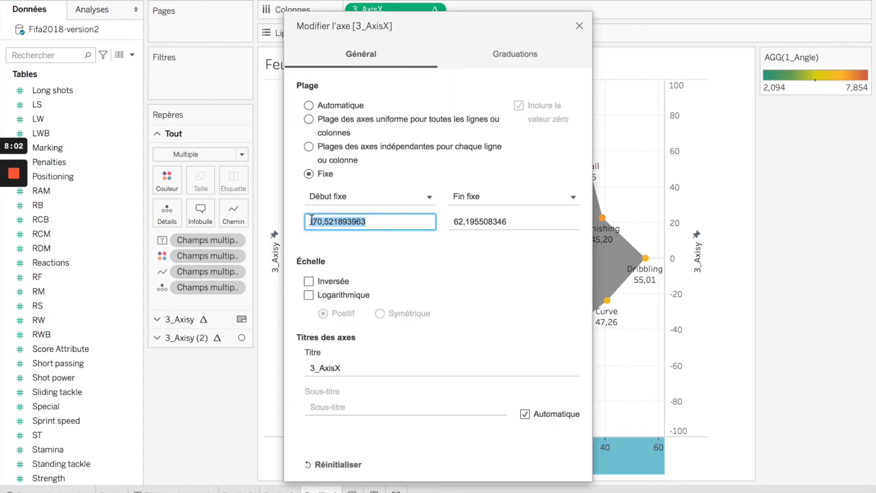
{"action": "key", "text": "BackSpace"}
{"action": "left_click_drag", "start_coordinate": [454, 221], "coordinate": [485, 222]}
{"action": "type", "text": "100"}
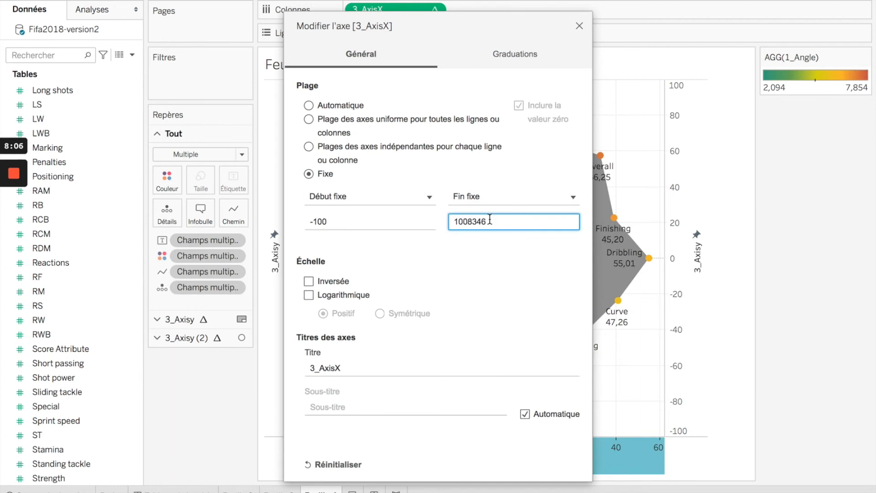
{"action": "double_click", "coordinate": [490, 219]}
{"action": "type", "text": "100"}
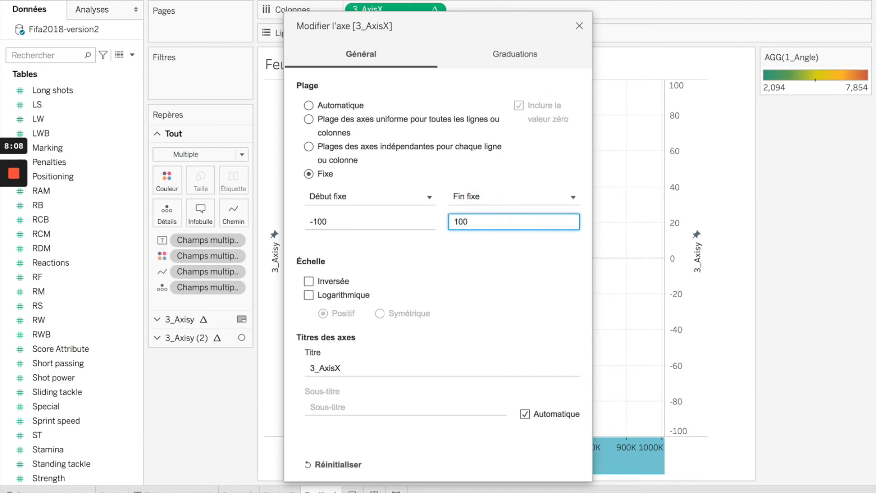
{"action": "key", "text": "Return"}
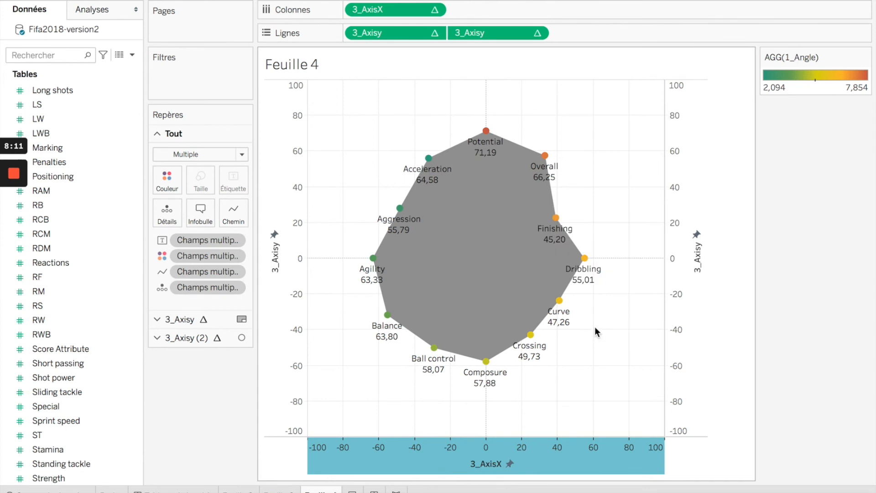
{"action": "left_click", "coordinate": [749, 401]}
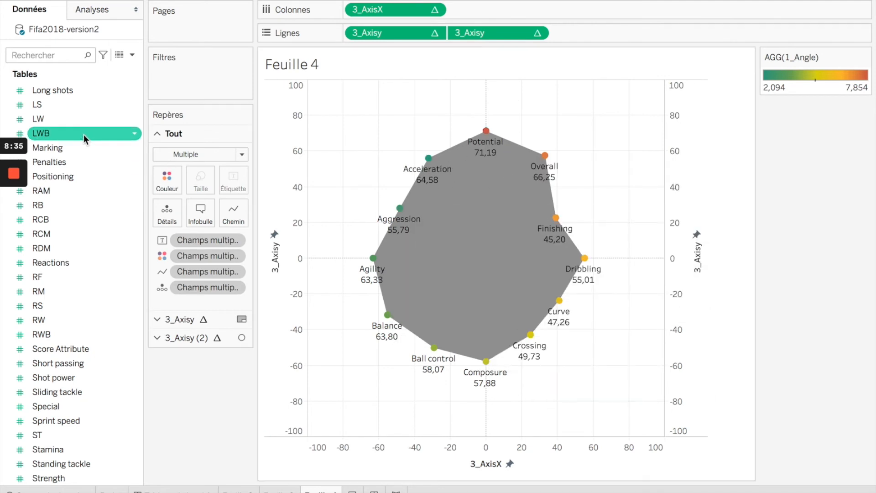
- Add Name as a filter with all values selected and display its filter control beside the chart
{"action": "scroll", "coordinate": [77, 203], "scroll_direction": "up", "scroll_amount": 10}
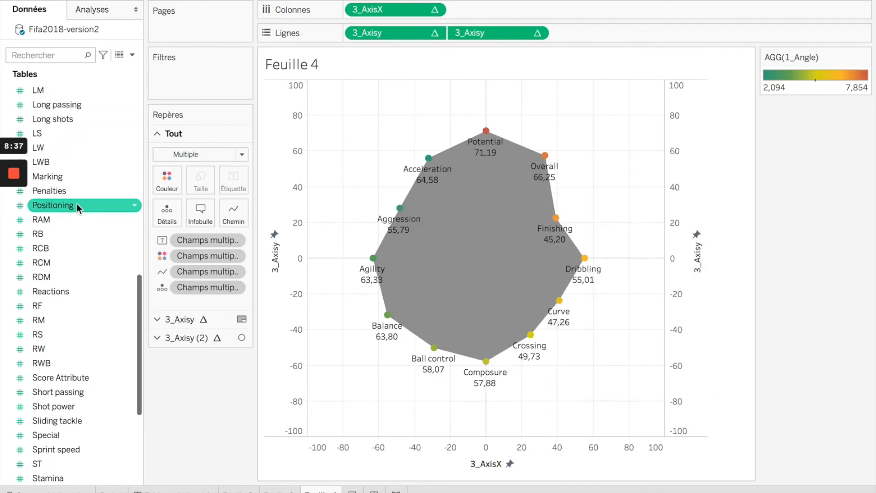
{"action": "left_click_drag", "start_coordinate": [42, 146], "coordinate": [190, 73]}
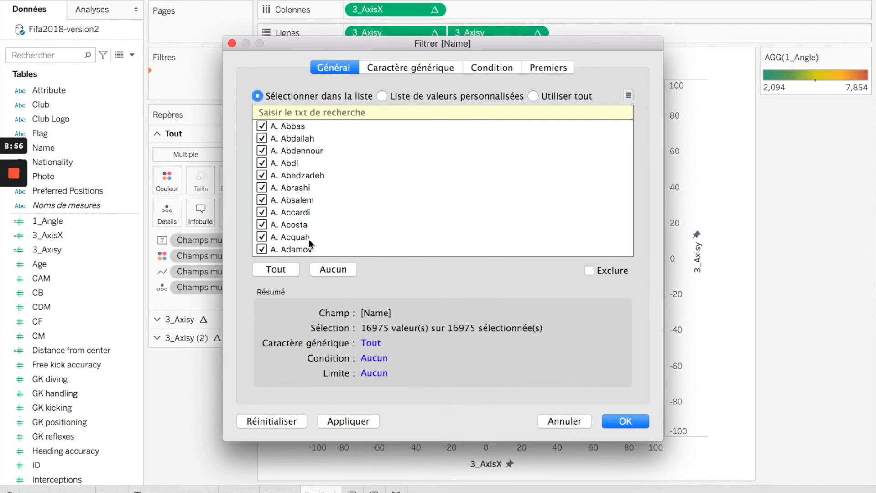
{"action": "left_click", "coordinate": [634, 422]}
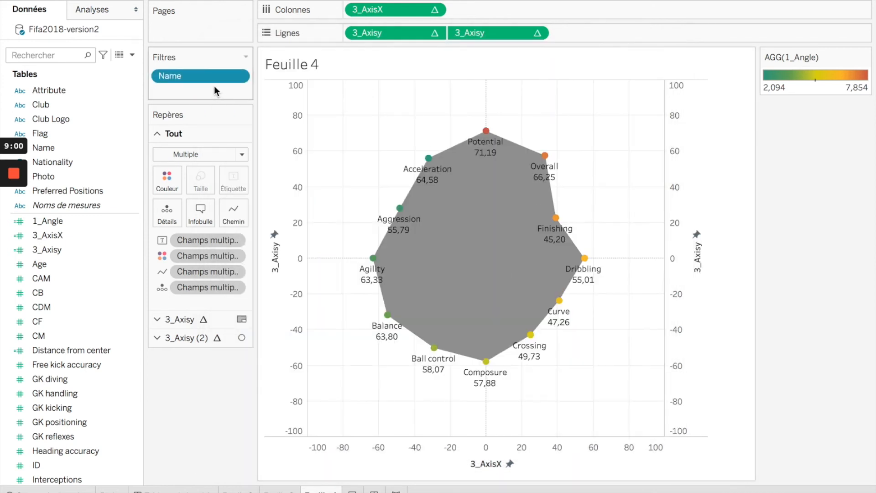
{"action": "left_click", "coordinate": [239, 76]}
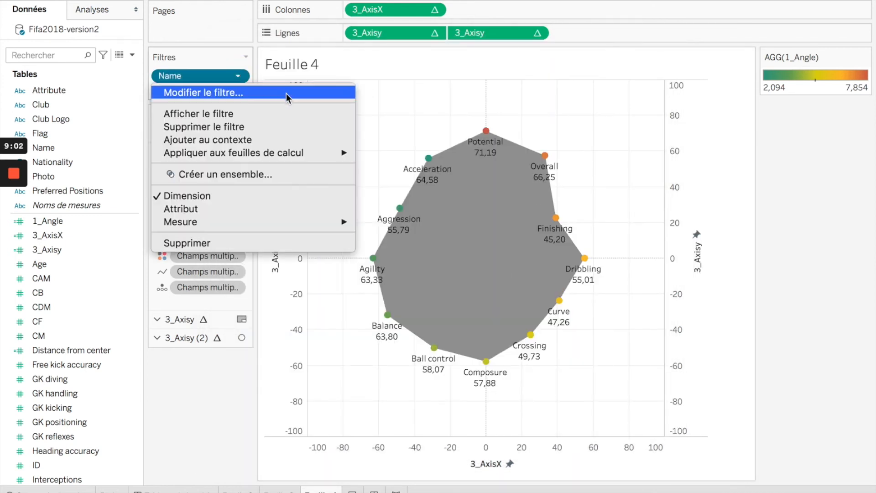
{"action": "left_click", "coordinate": [283, 114]}
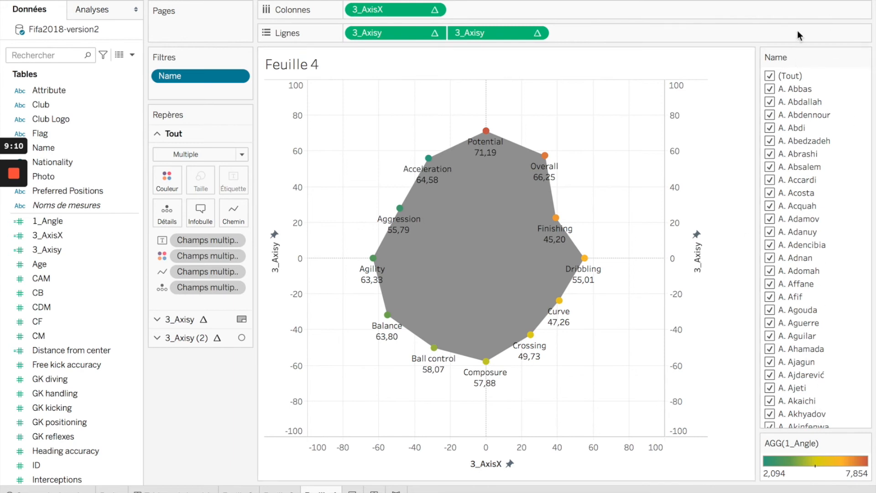
- Deselect all values in the Name filter and select only Cristiano Ronaldo to inspect his radar chart
{"action": "left_click", "coordinate": [771, 75]}
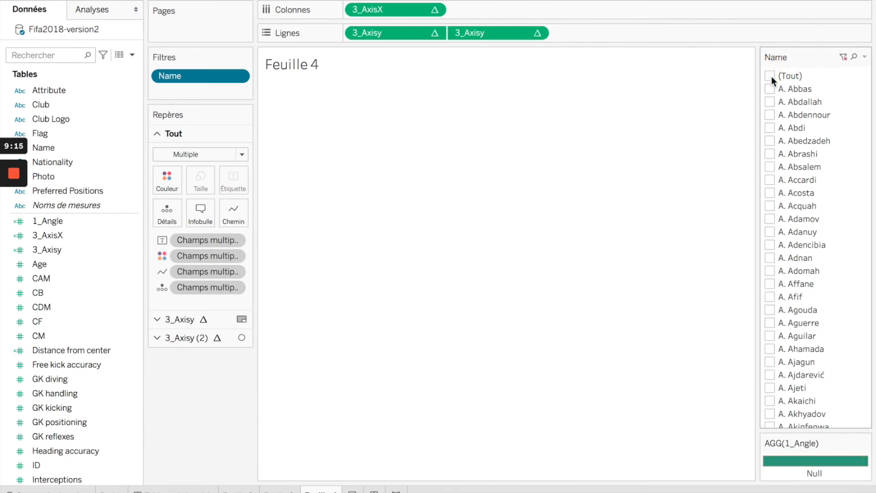
{"action": "scroll", "coordinate": [790, 283], "scroll_direction": "down", "scroll_amount": 5}
{"action": "scroll", "coordinate": [790, 283], "scroll_direction": "down", "scroll_amount": 10}
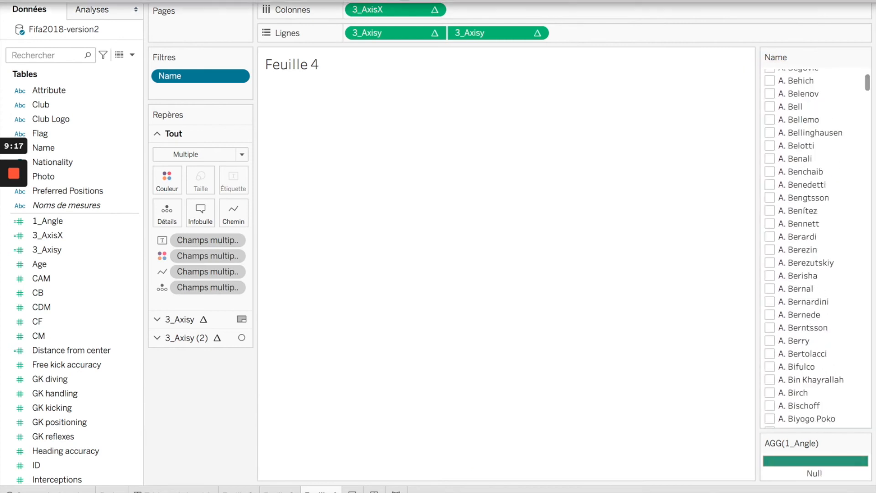
{"action": "scroll", "coordinate": [832, 103], "scroll_direction": "down", "scroll_amount": 1}
{"action": "scroll", "coordinate": [832, 102], "scroll_direction": "down", "scroll_amount": 20}
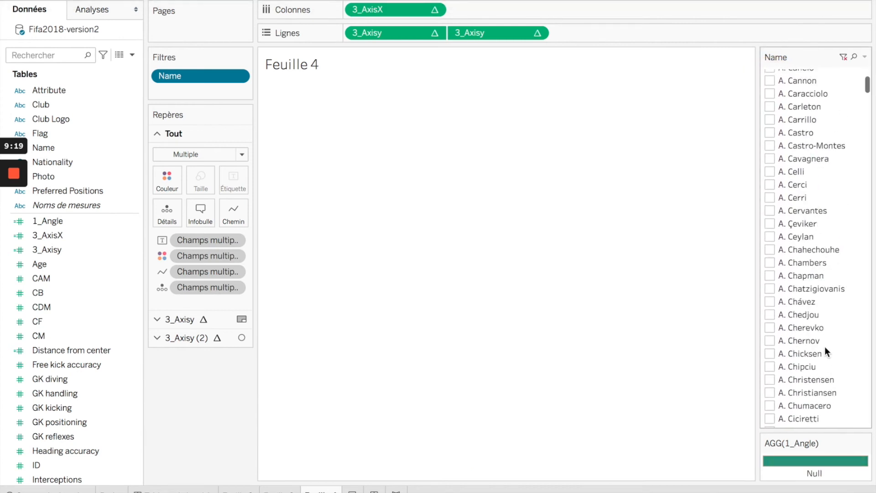
{"action": "scroll", "coordinate": [825, 346], "scroll_direction": "down", "scroll_amount": 20}
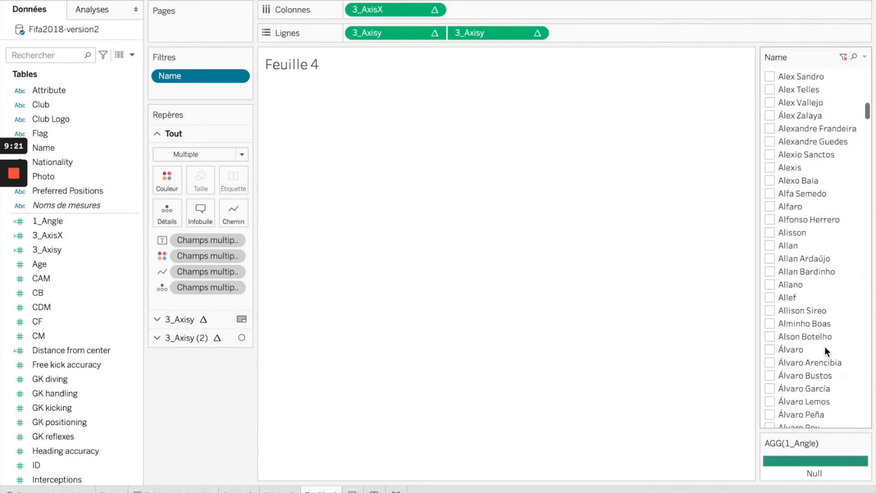
{"action": "scroll", "coordinate": [826, 346], "scroll_direction": "down", "scroll_amount": 20}
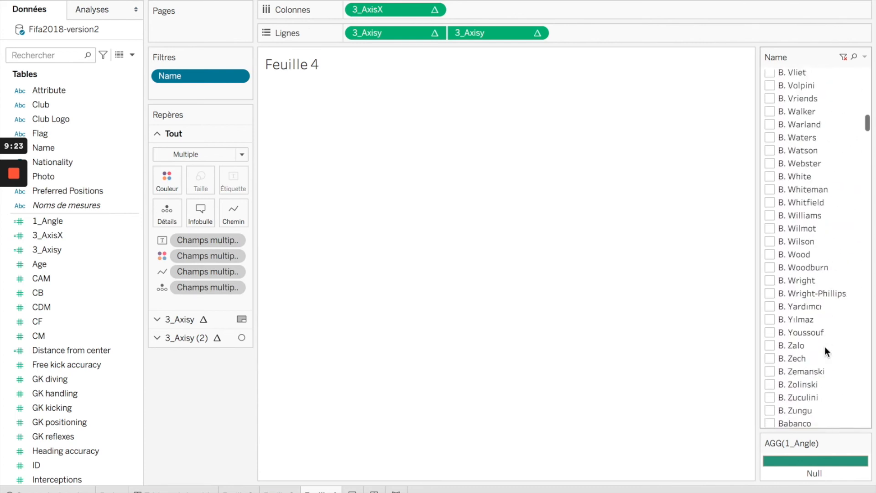
{"action": "scroll", "coordinate": [825, 346], "scroll_direction": "down", "scroll_amount": 15}
{"action": "scroll", "coordinate": [826, 346], "scroll_direction": "up", "scroll_amount": 20}
{"action": "scroll", "coordinate": [826, 347], "scroll_direction": "up", "scroll_amount": 12}
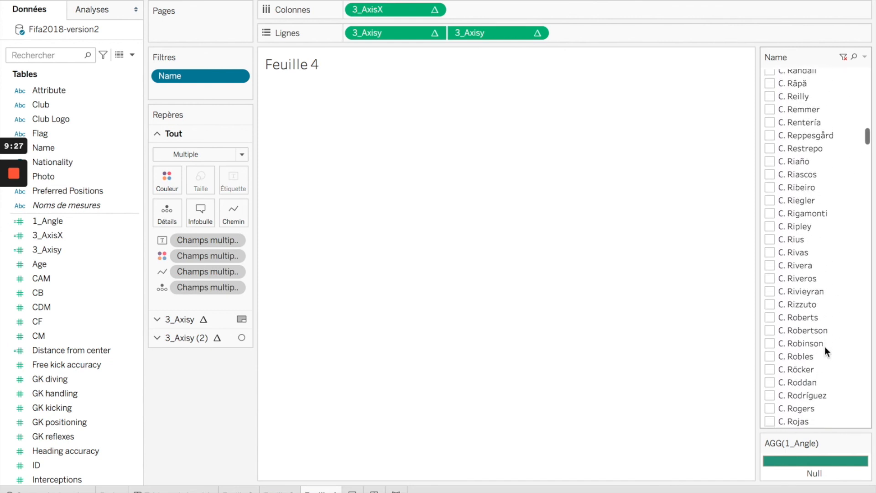
{"action": "scroll", "coordinate": [825, 347], "scroll_direction": "up", "scroll_amount": 4}
{"action": "scroll", "coordinate": [825, 347], "scroll_direction": "up", "scroll_amount": 20}
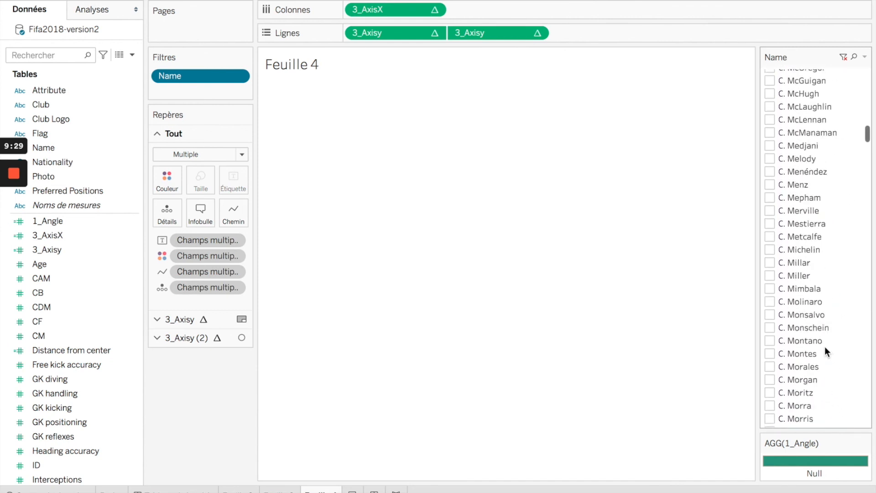
{"action": "scroll", "coordinate": [825, 346], "scroll_direction": "up", "scroll_amount": 8}
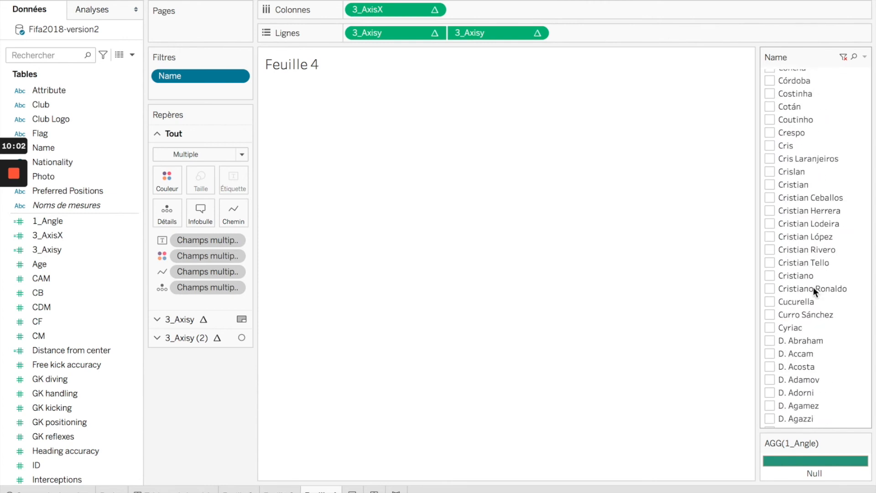
{"action": "left_click", "coordinate": [771, 289]}
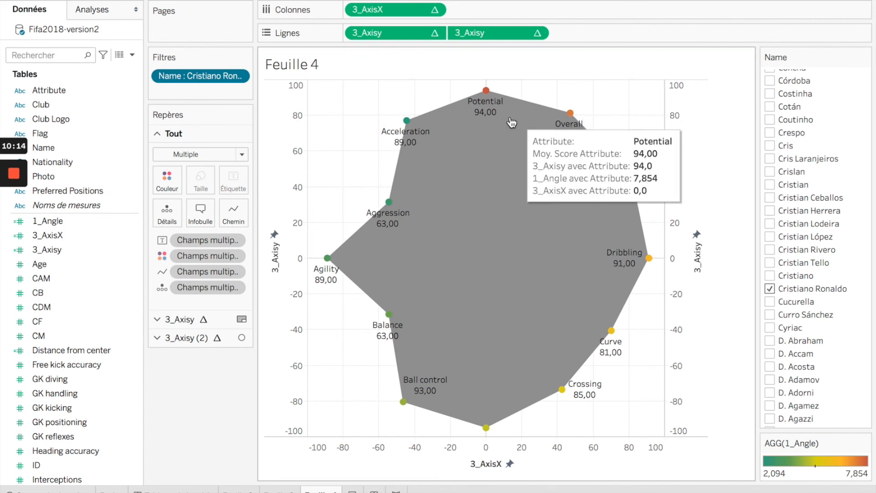
{"action": "mouse_move", "coordinate": [402, 216]}
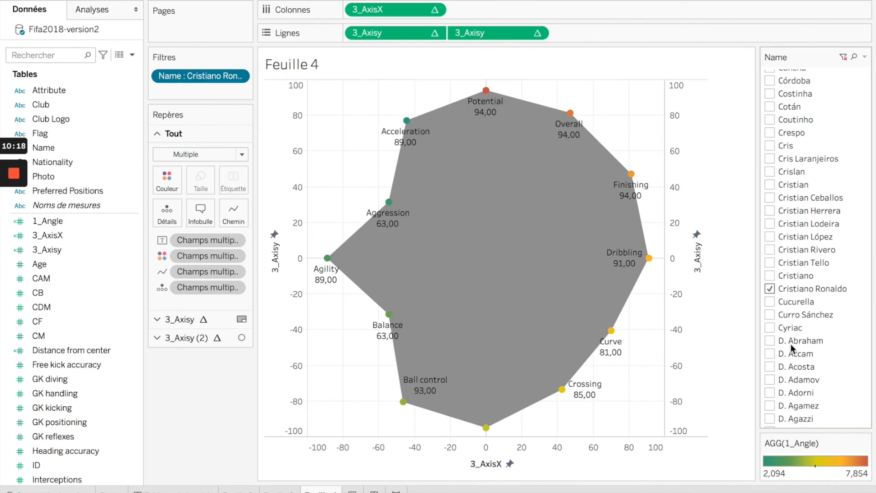
- Clear Cristiano Ronaldo from the Name filter and try other players one at a time, including Cristian Lodeira, D. Adorni and Crislan
{"action": "left_click", "coordinate": [770, 289]}
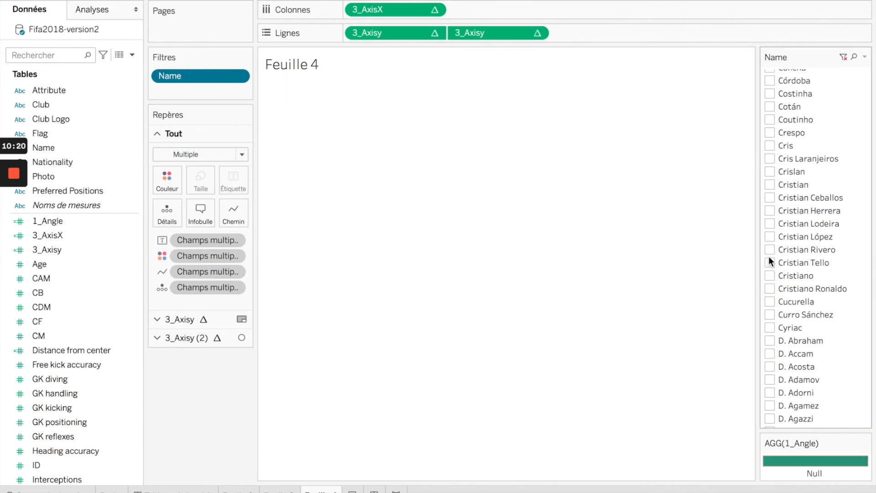
{"action": "left_click", "coordinate": [769, 248]}
{"action": "left_click", "coordinate": [769, 249]}
{"action": "left_click", "coordinate": [770, 224]}
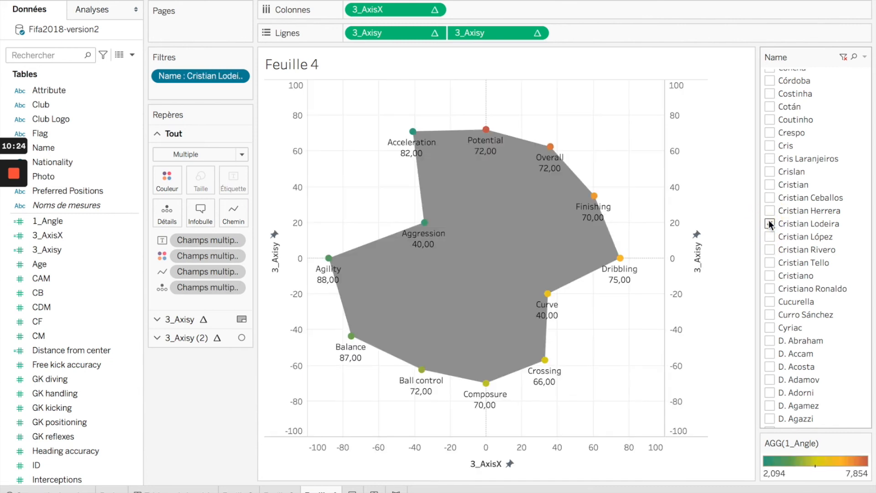
{"action": "left_click", "coordinate": [769, 392]}
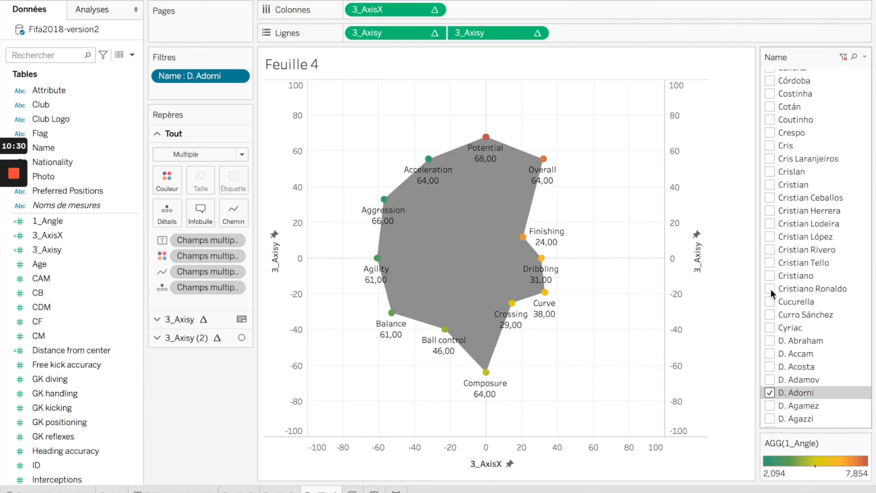
{"action": "left_click", "coordinate": [770, 288]}
{"action": "left_click", "coordinate": [770, 288]}
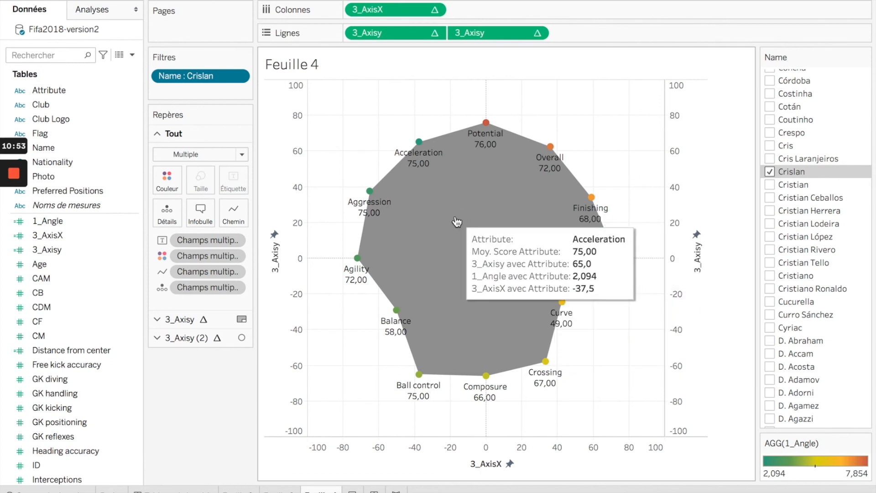
- Replace the Name filter with a Club filter that has no values selected, and display its filter control
{"action": "left_click_drag", "start_coordinate": [204, 74], "coordinate": [81, 170]}
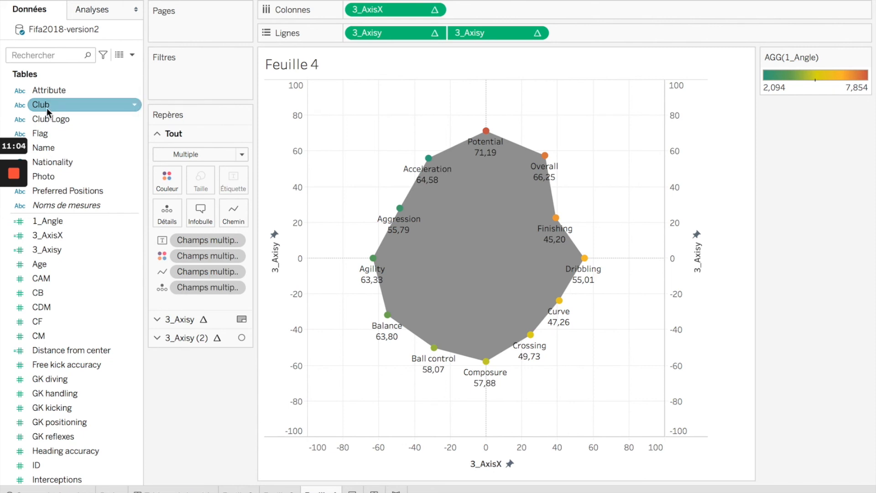
{"action": "left_click_drag", "start_coordinate": [46, 107], "coordinate": [187, 66]}
{"action": "left_click_drag", "start_coordinate": [194, 73], "coordinate": [194, 74]}
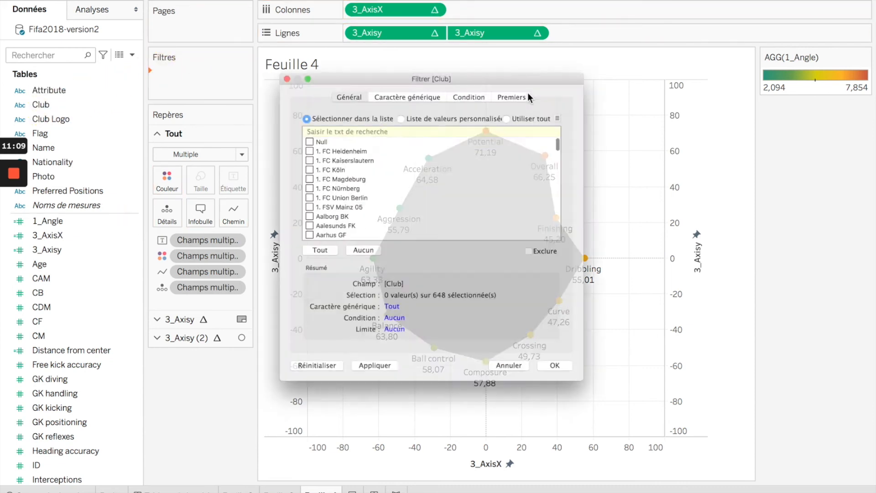
{"action": "left_click", "coordinate": [637, 418]}
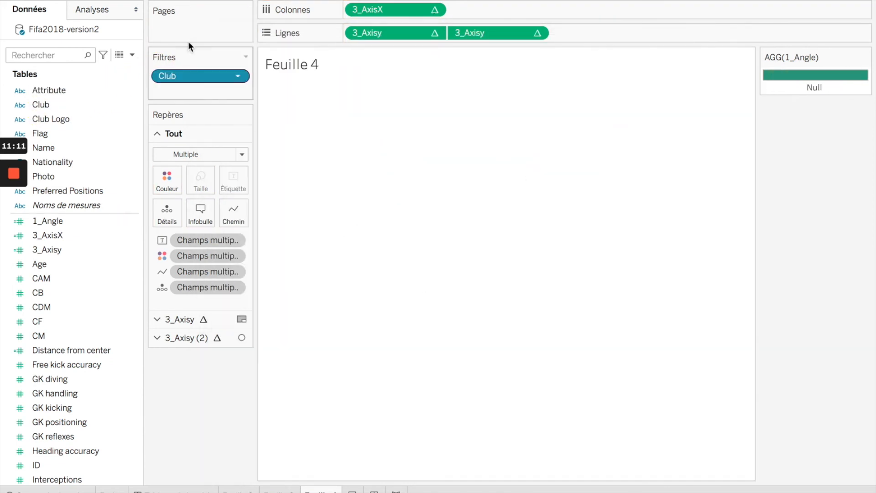
{"action": "left_click", "coordinate": [239, 75]}
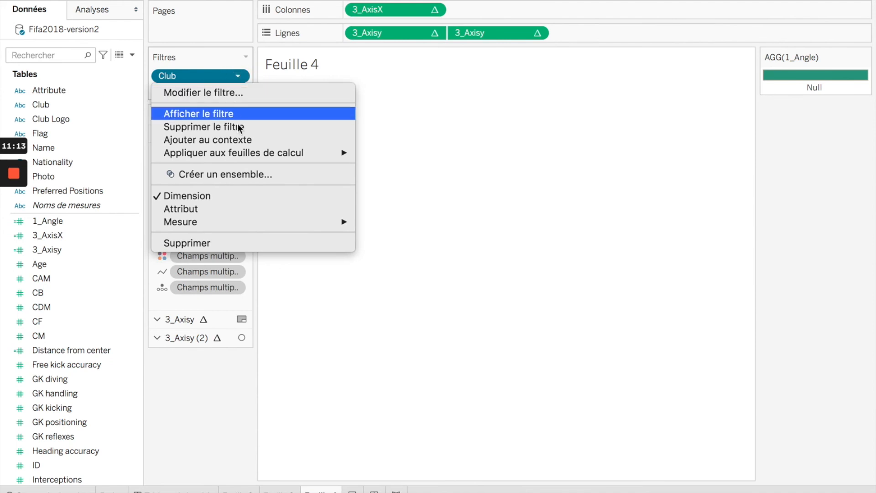
{"action": "left_click", "coordinate": [246, 113]}
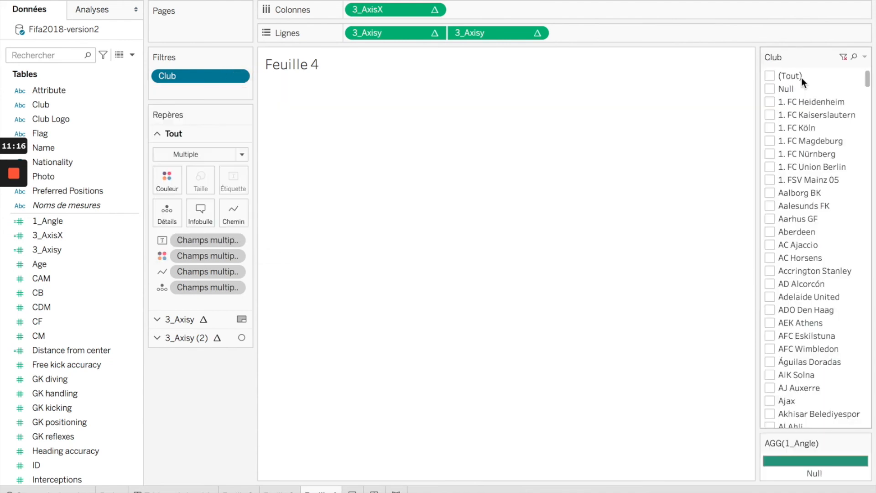
- Filter the radar chart to the club 1. FC Heidenheim, and switch the selection to Atlético Madrid
{"action": "left_click", "coordinate": [771, 101]}
{"action": "scroll", "coordinate": [779, 348], "scroll_direction": "down", "scroll_amount": 10}
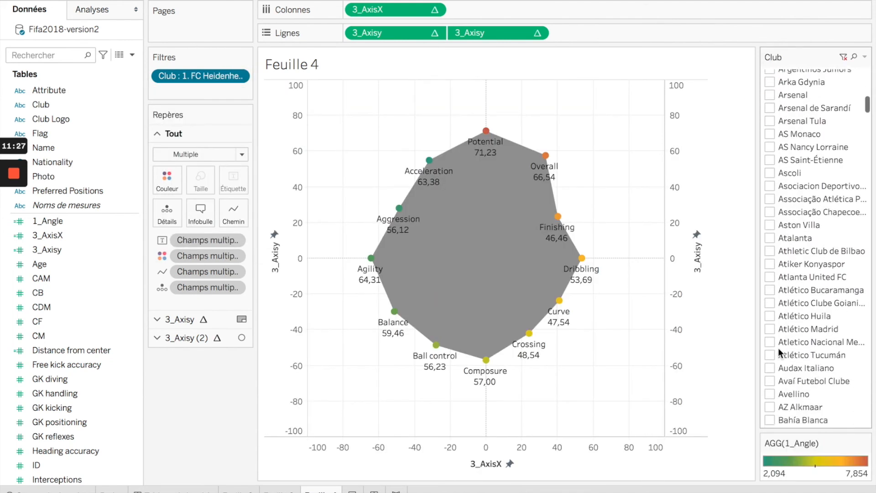
{"action": "scroll", "coordinate": [779, 348], "scroll_direction": "down", "scroll_amount": 1}
{"action": "left_click", "coordinate": [771, 316]}
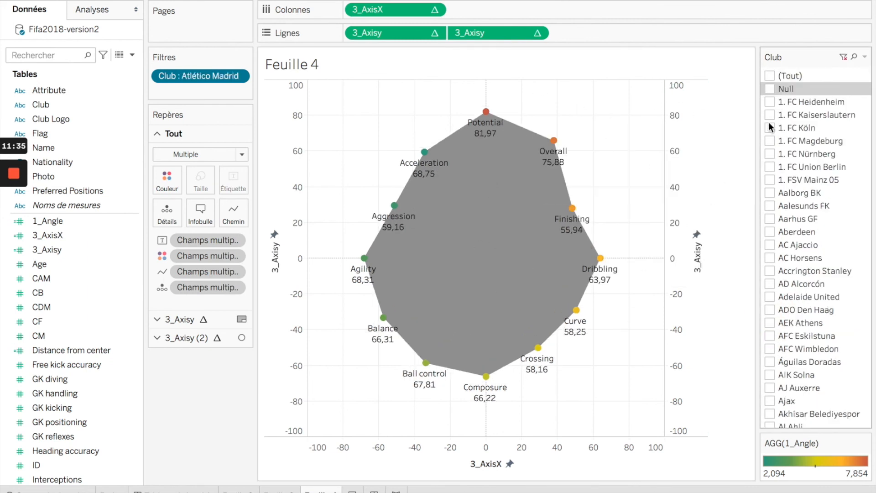
{"action": "mouse_move", "coordinate": [539, 343]}
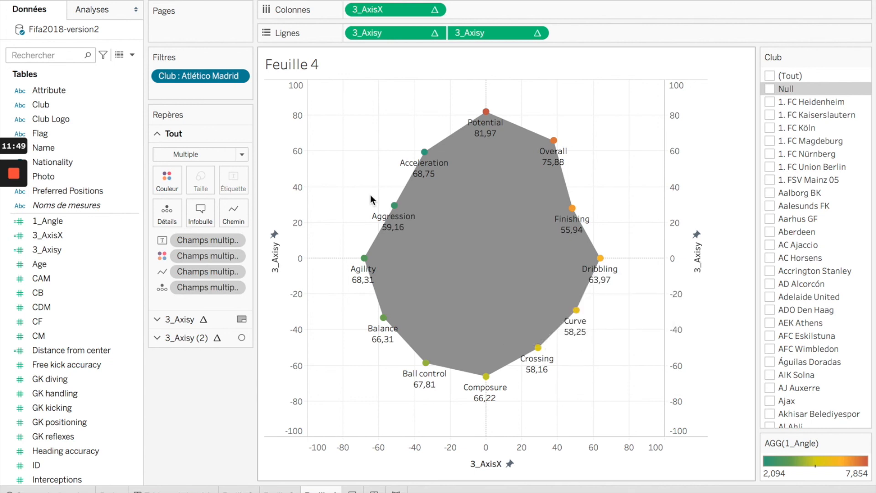
- Remove the Club filter and assign Club to the color of the polygon marks, choosing to filter before adding
{"action": "left_click_drag", "start_coordinate": [207, 73], "coordinate": [78, 111]}
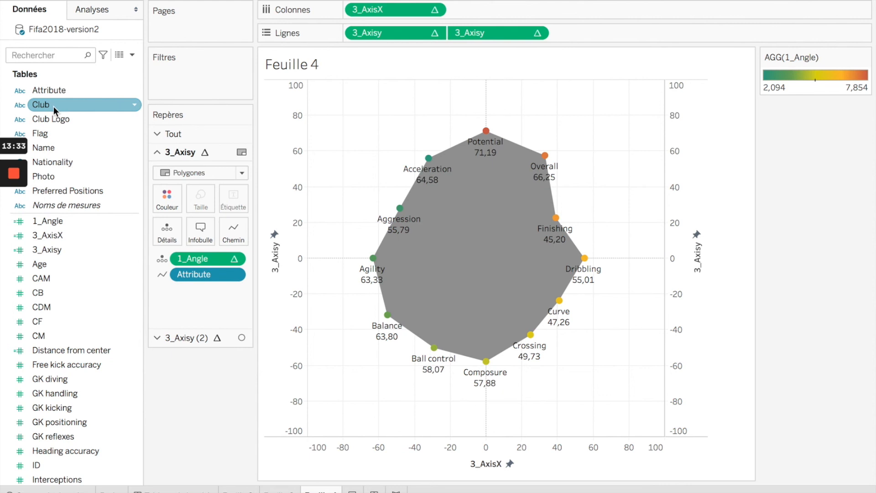
{"action": "left_click_drag", "start_coordinate": [40, 105], "coordinate": [169, 191]}
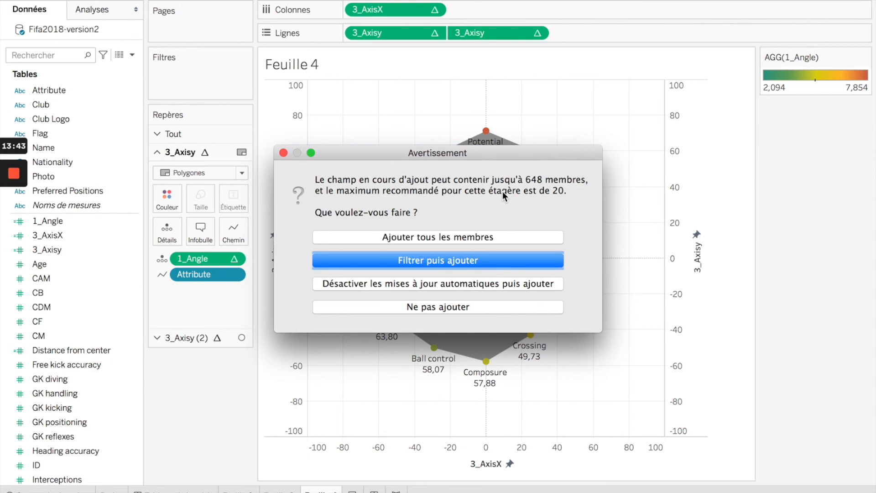
{"action": "left_click", "coordinate": [454, 264]}
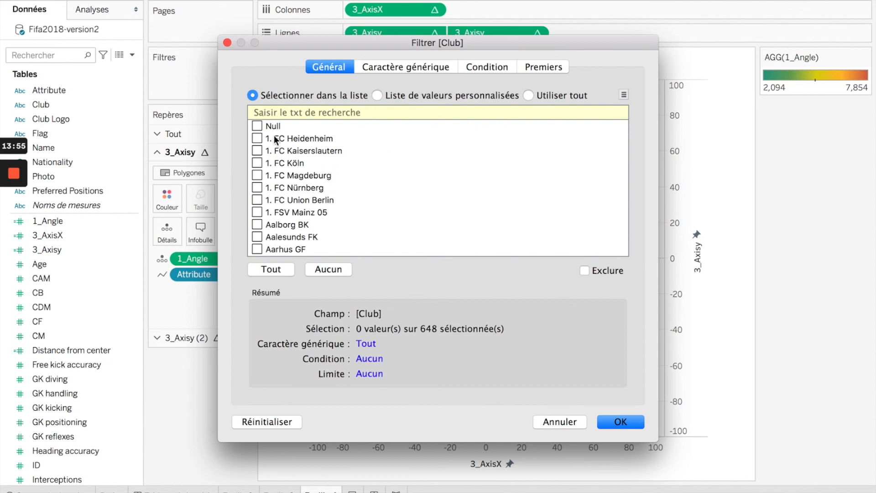
- Limit the Club filter to the top 10 clubs by the Wage (€) field and apply it
{"action": "scroll", "coordinate": [305, 201], "scroll_direction": "down", "scroll_amount": 3}
{"action": "scroll", "coordinate": [294, 248], "scroll_direction": "down", "scroll_amount": 20}
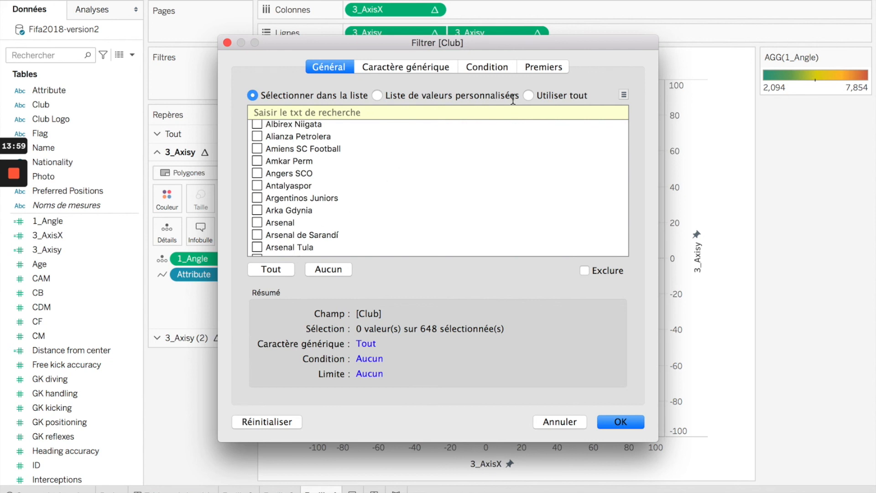
{"action": "left_click", "coordinate": [547, 67]}
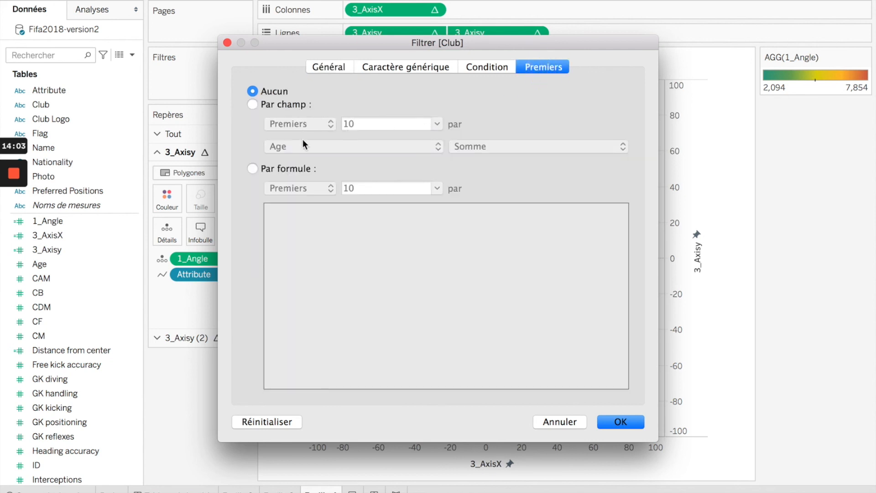
{"action": "left_click", "coordinate": [284, 104]}
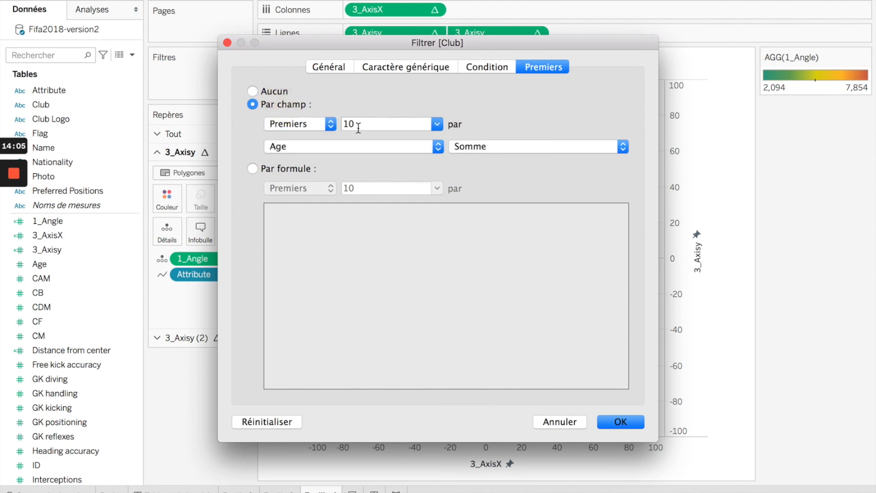
{"action": "left_click", "coordinate": [337, 144]}
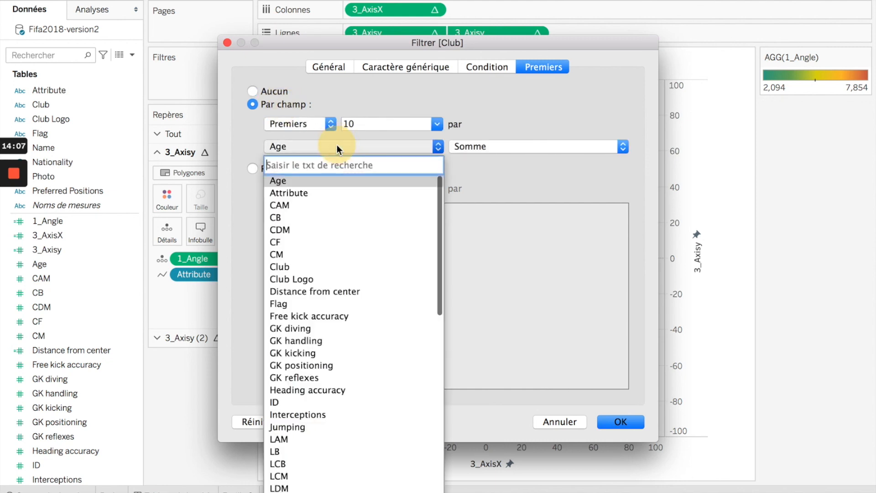
{"action": "scroll", "coordinate": [345, 297], "scroll_direction": "down", "scroll_amount": 10}
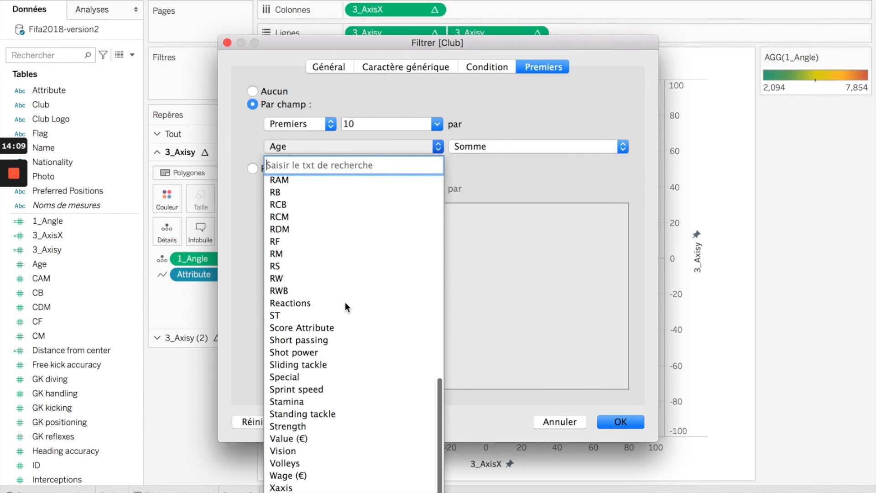
{"action": "left_click", "coordinate": [292, 475]}
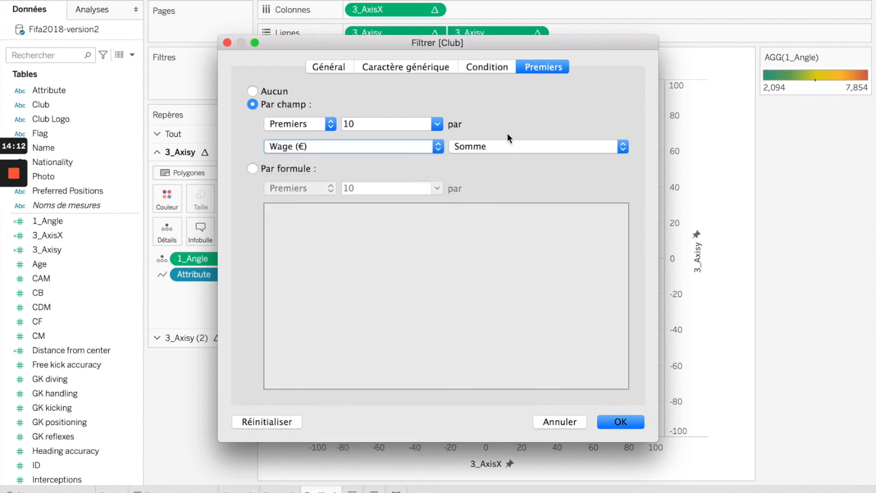
{"action": "left_click", "coordinate": [557, 147]}
{"action": "left_click", "coordinate": [553, 157]}
{"action": "left_click", "coordinate": [620, 422]}
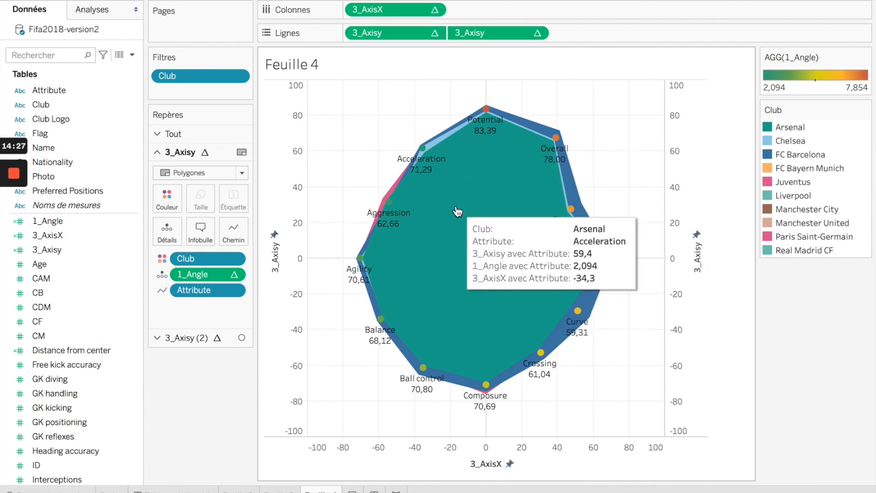
- Examine the Arsenal and FC Barcelona polygons individually by highlighting each, and clear the selection
{"action": "left_click", "coordinate": [495, 156]}
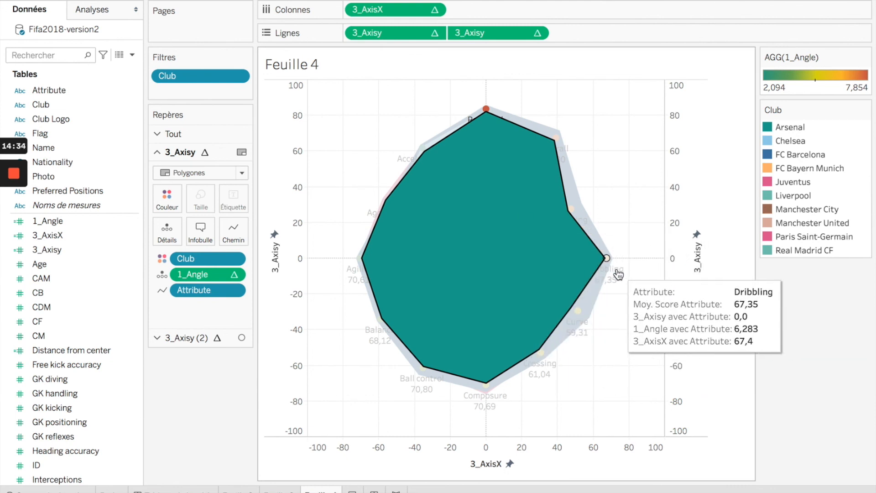
{"action": "left_click", "coordinate": [596, 298]}
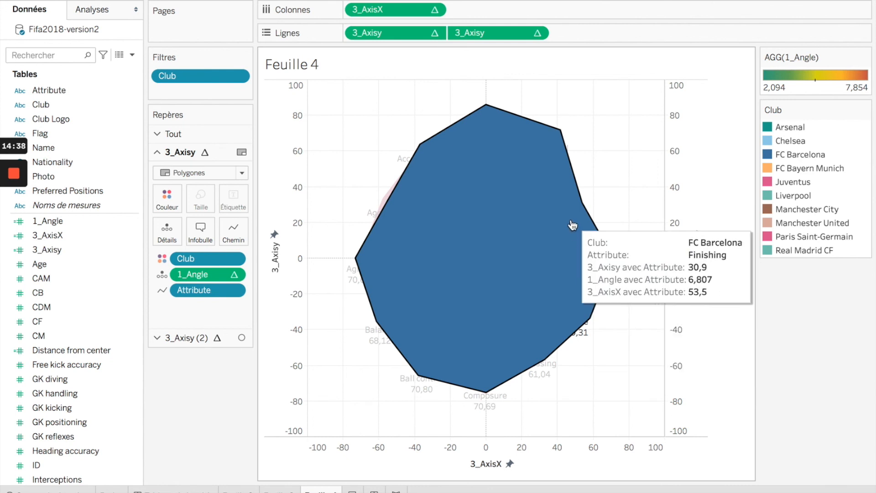
{"action": "left_click", "coordinate": [659, 193]}
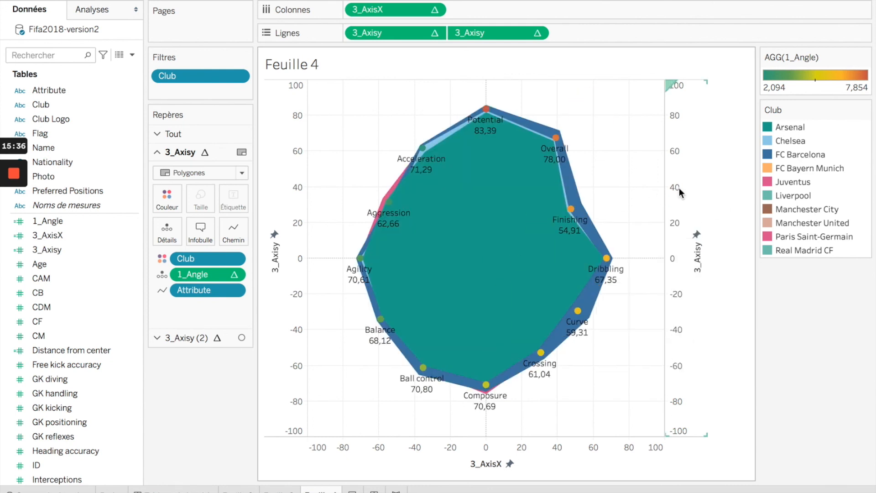
{"action": "left_click", "coordinate": [631, 117]}
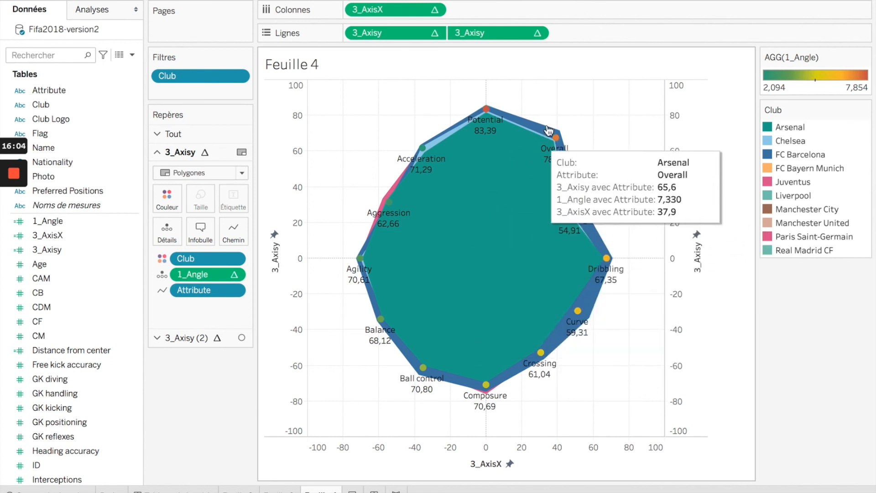
{"action": "mouse_move", "coordinate": [564, 155]}
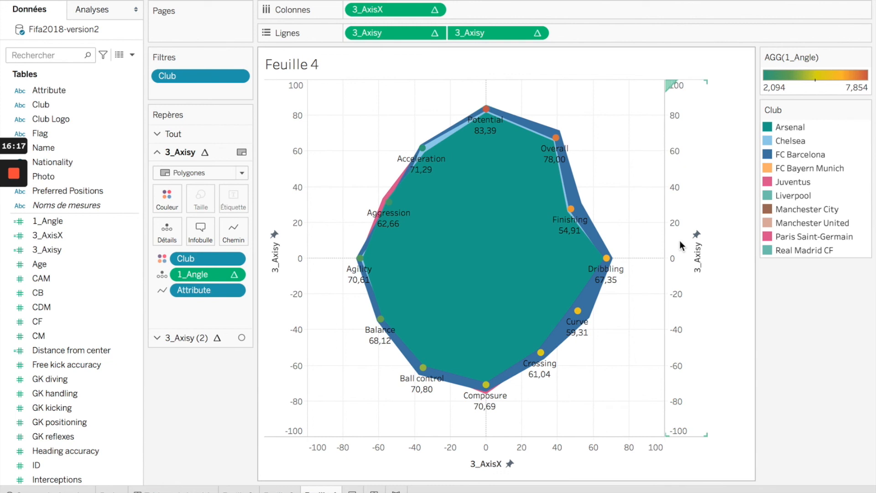
- Hide the headers of the vertical 3_Axisy axes and the horizontal 3_AxisX axis on the radar chart
{"action": "right_click", "coordinate": [675, 194]}
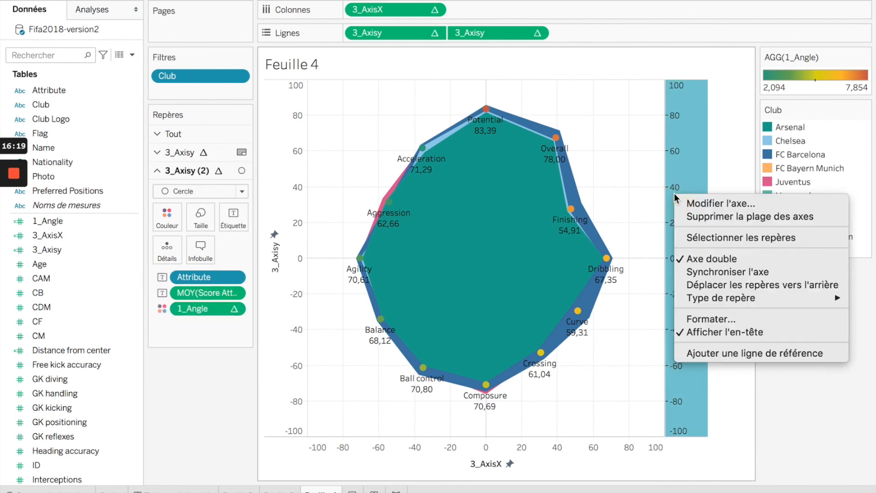
{"action": "left_click", "coordinate": [706, 336]}
{"action": "right_click", "coordinate": [384, 452]}
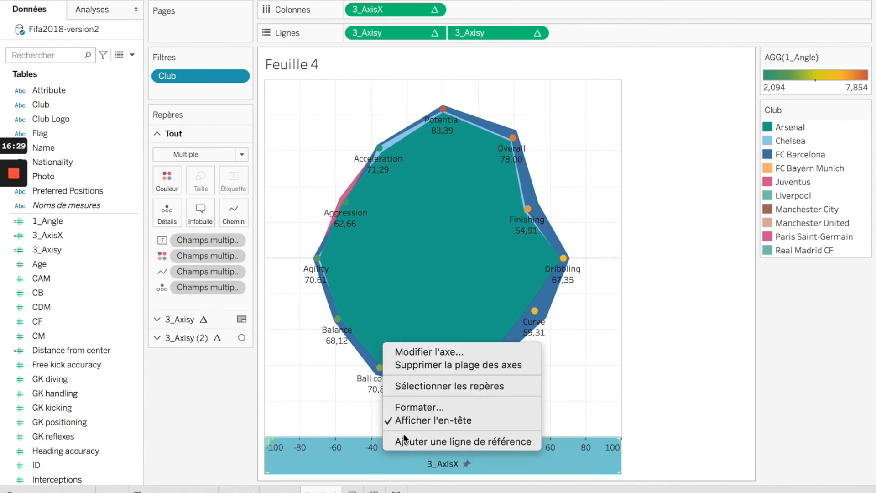
{"action": "left_click", "coordinate": [433, 422]}
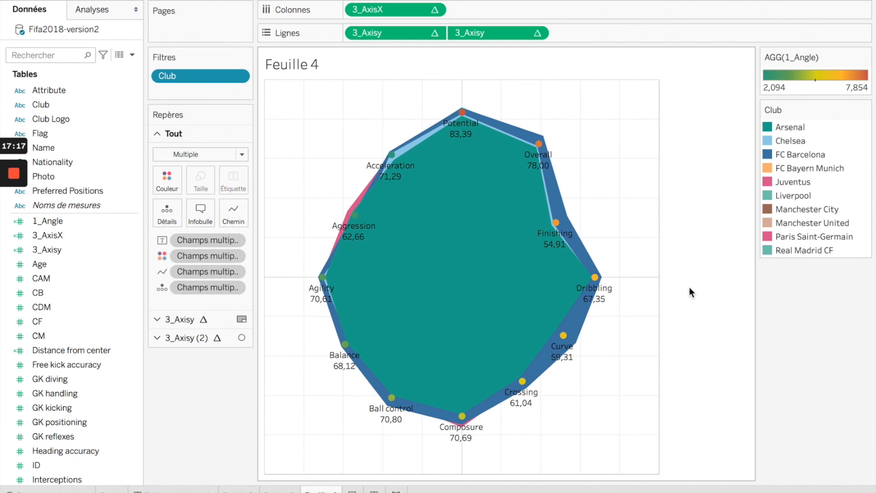
{"action": "mouse_move", "coordinate": [15, 231]}
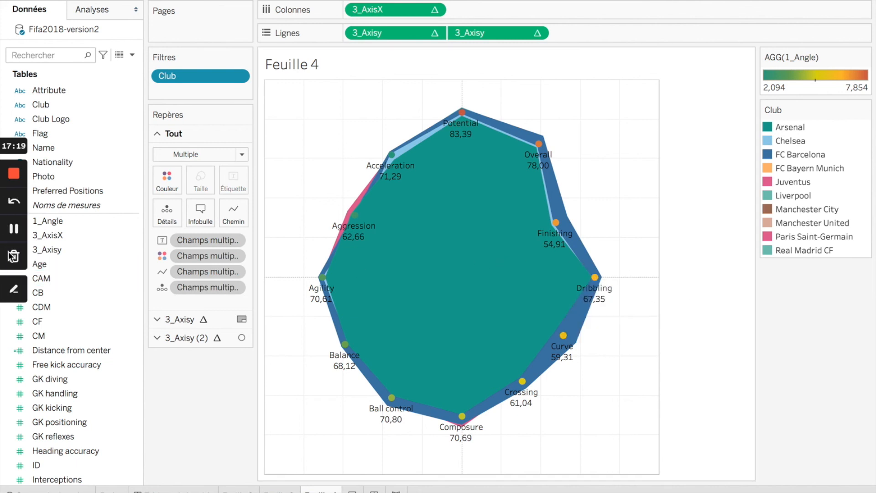